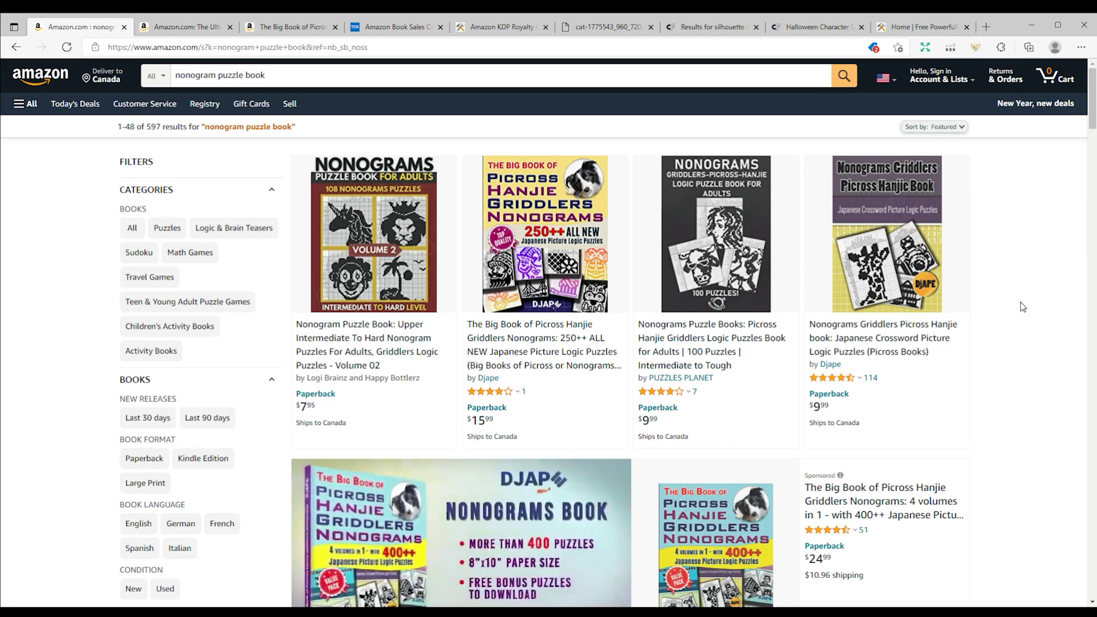
View the Ultimate Brain Health Puzzle Book listing, priced at $9.66 in paperback
click(180, 32)
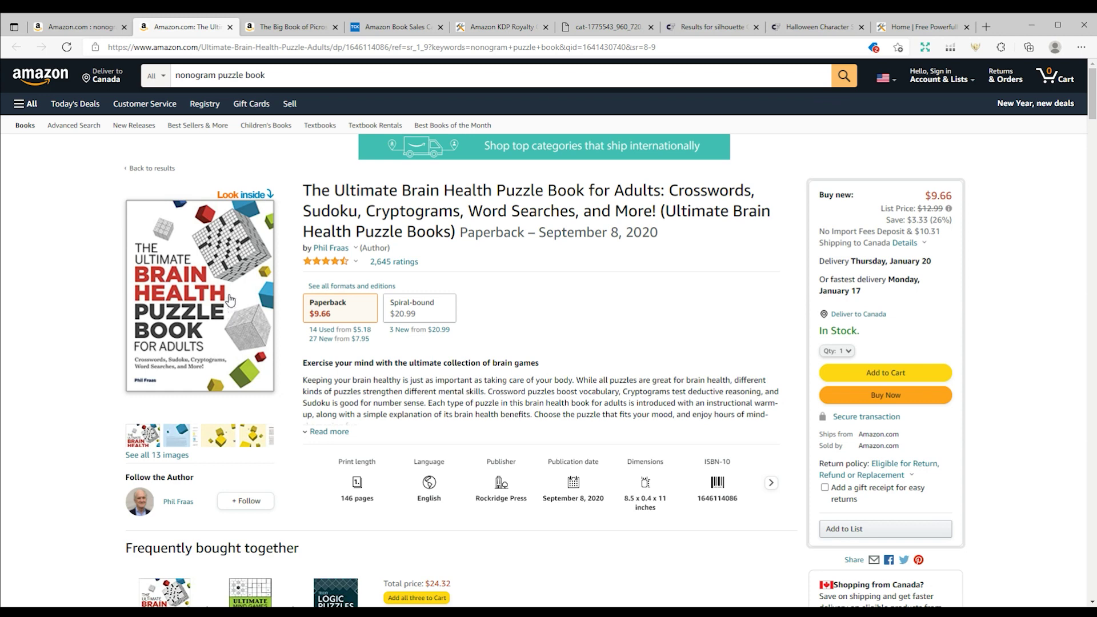
Check the Big Book of Picross listing's product details and BSR, then bring up the sales calculator
click(328, 26)
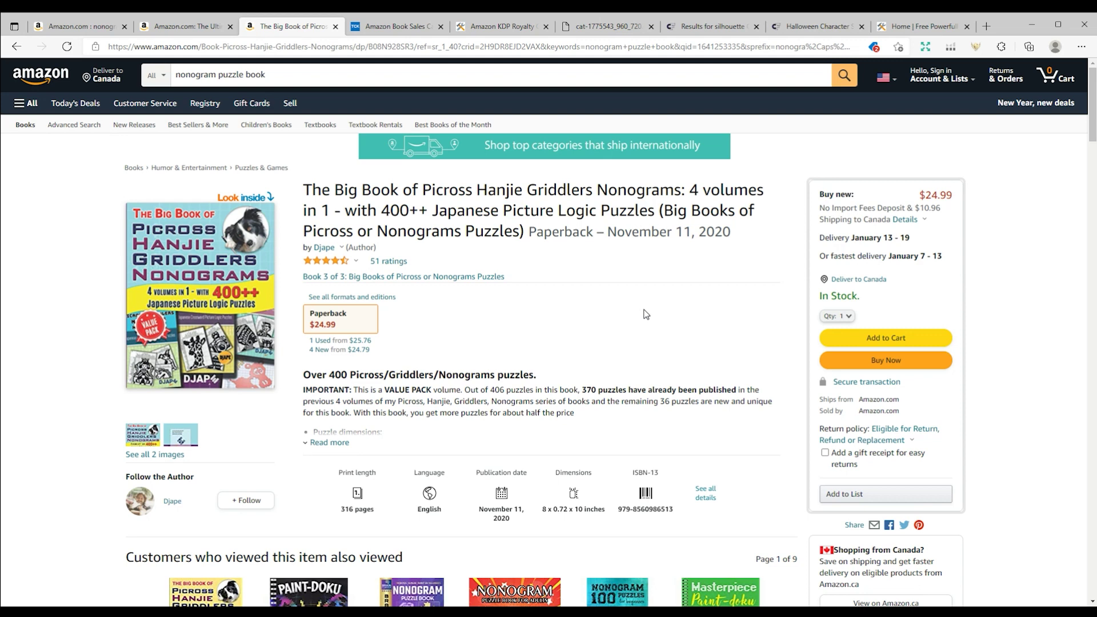
click(706, 492)
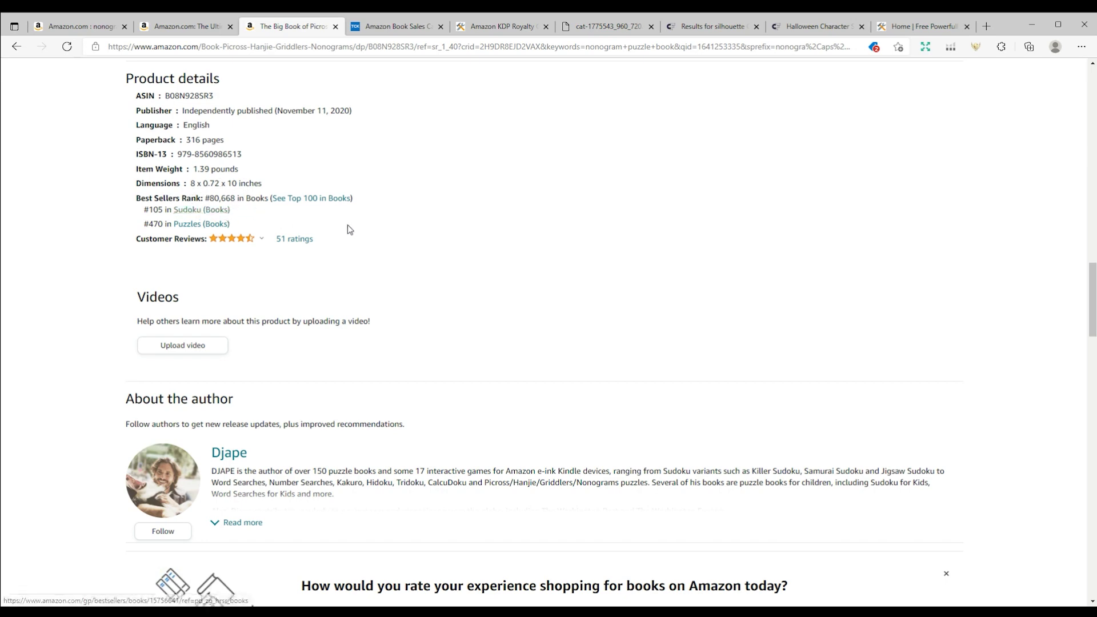
scroll(357, 228, up, 15)
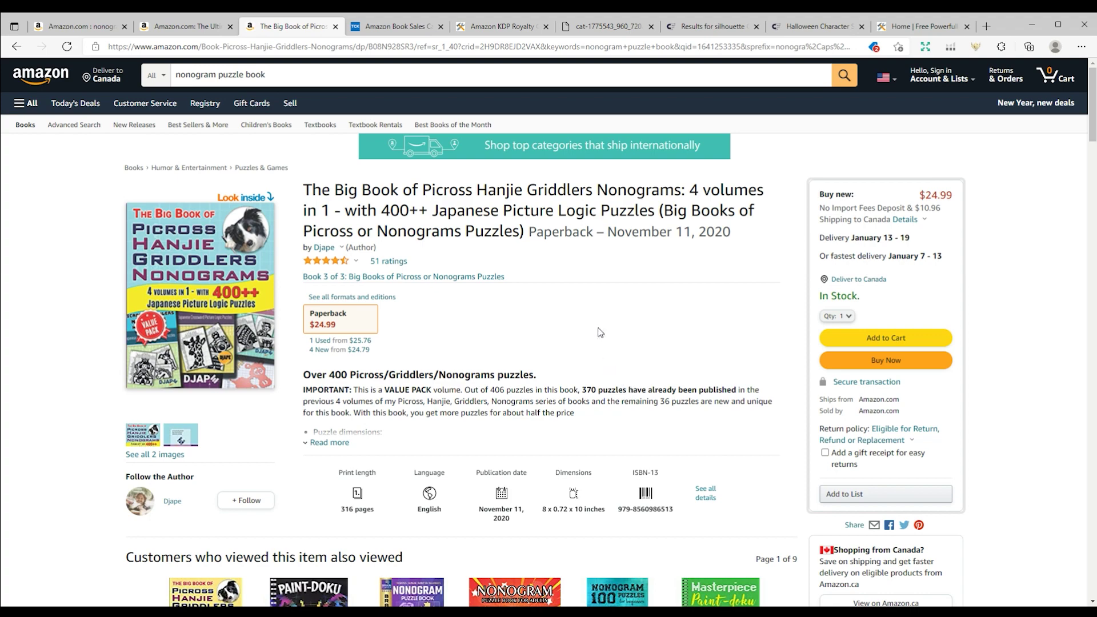
click(387, 27)
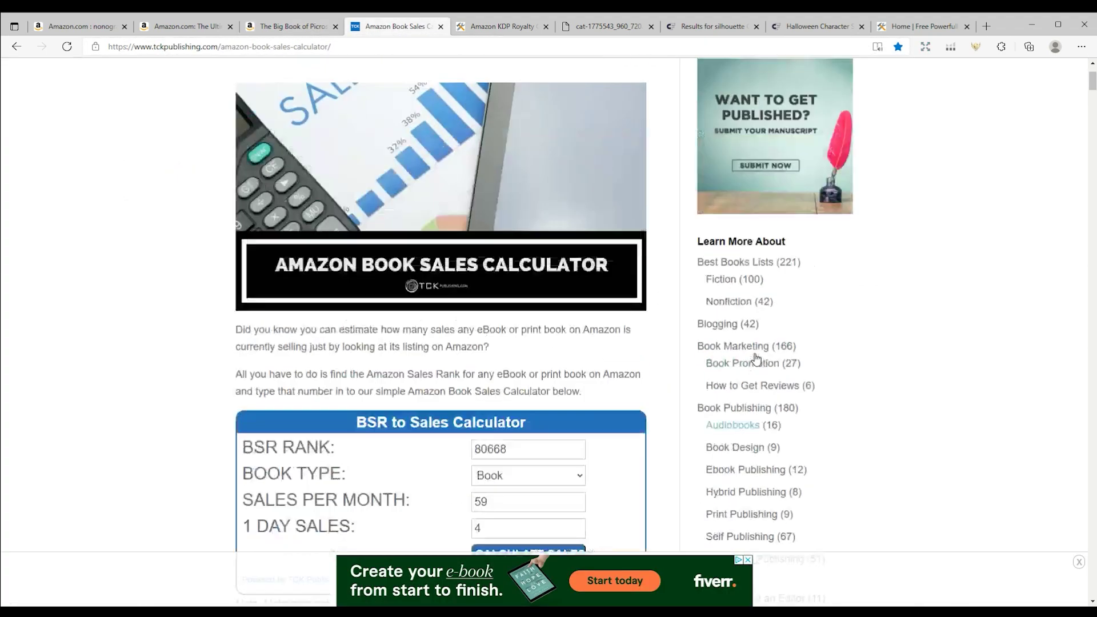
Confirm BSR 80668 means about 59 monthly sales, then switch to the KDP royalty calculator
scroll(755, 359, up, 2)
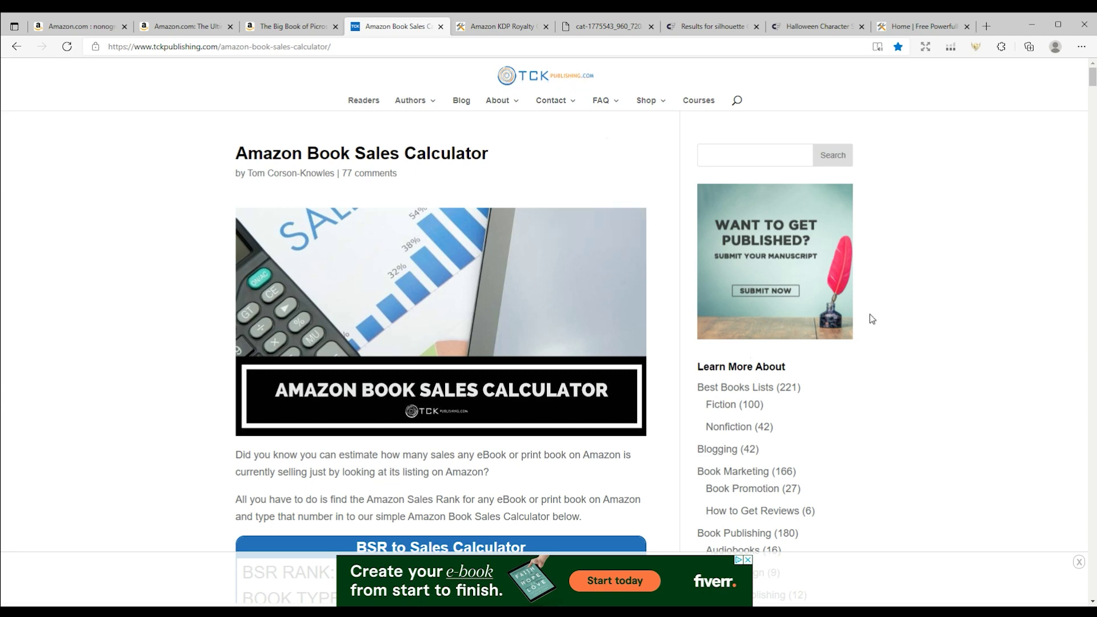
scroll(880, 319, down, 4)
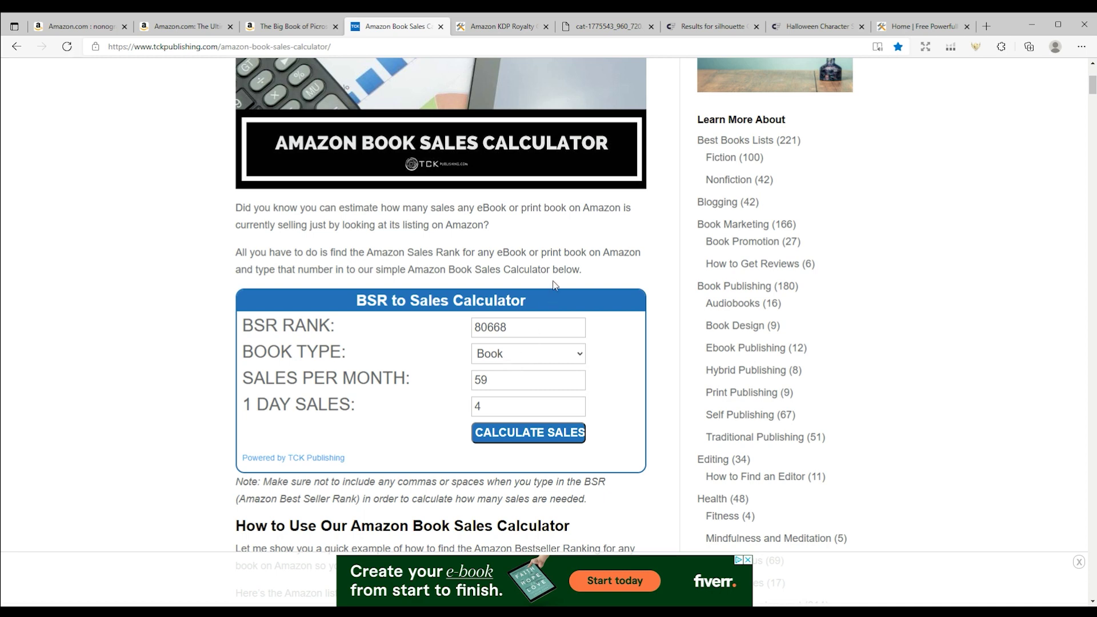
click(485, 27)
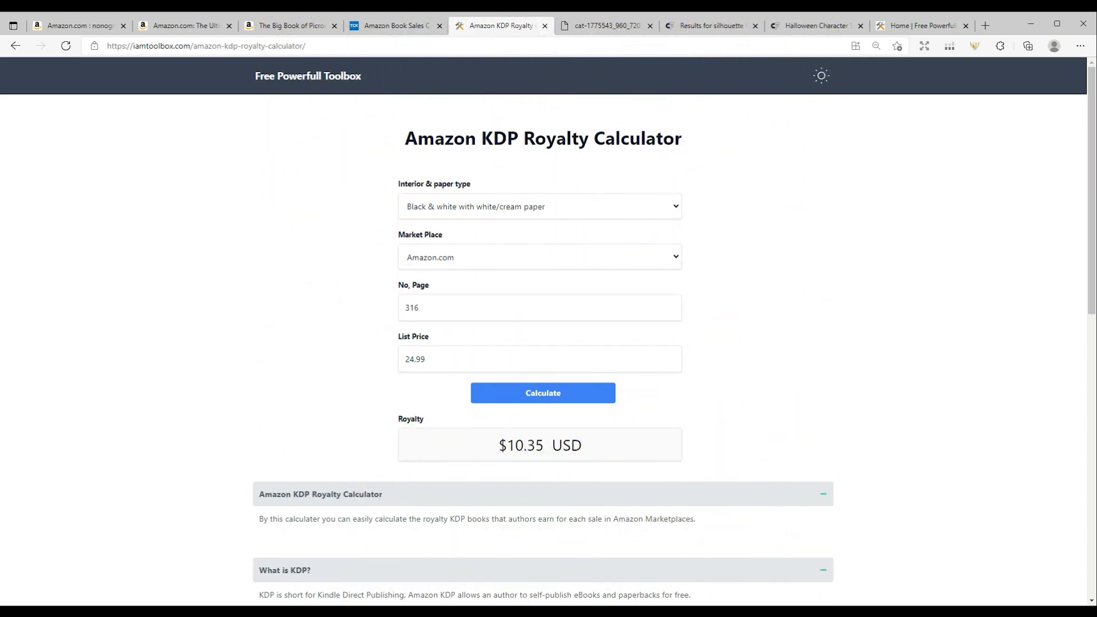
Multiply the $10.35 royalty by 59 monthly sales in Calculator, giving 610.65
mouse_move(520, 611)
click(520, 571)
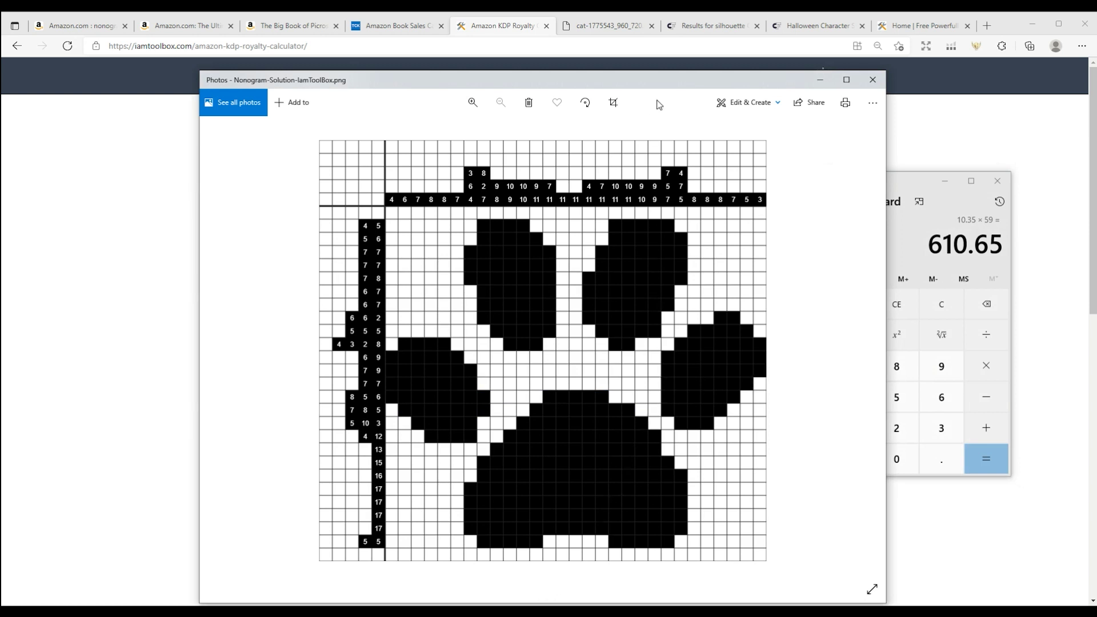
Shift the Photos paw-print image window upward, then minimize it
drag(668, 81, 662, 40)
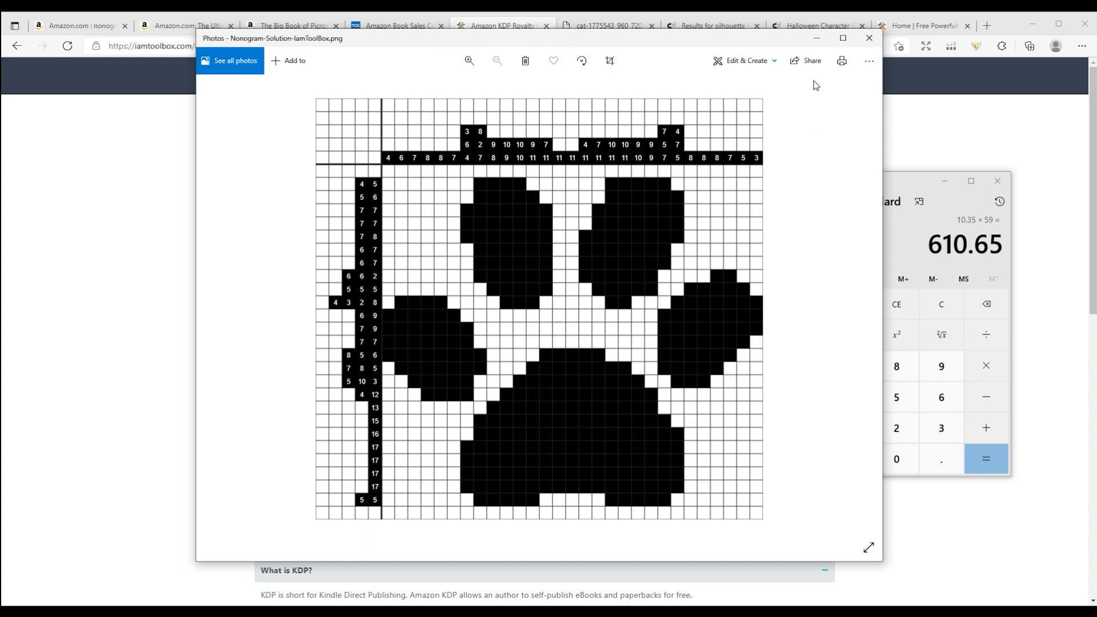
click(817, 44)
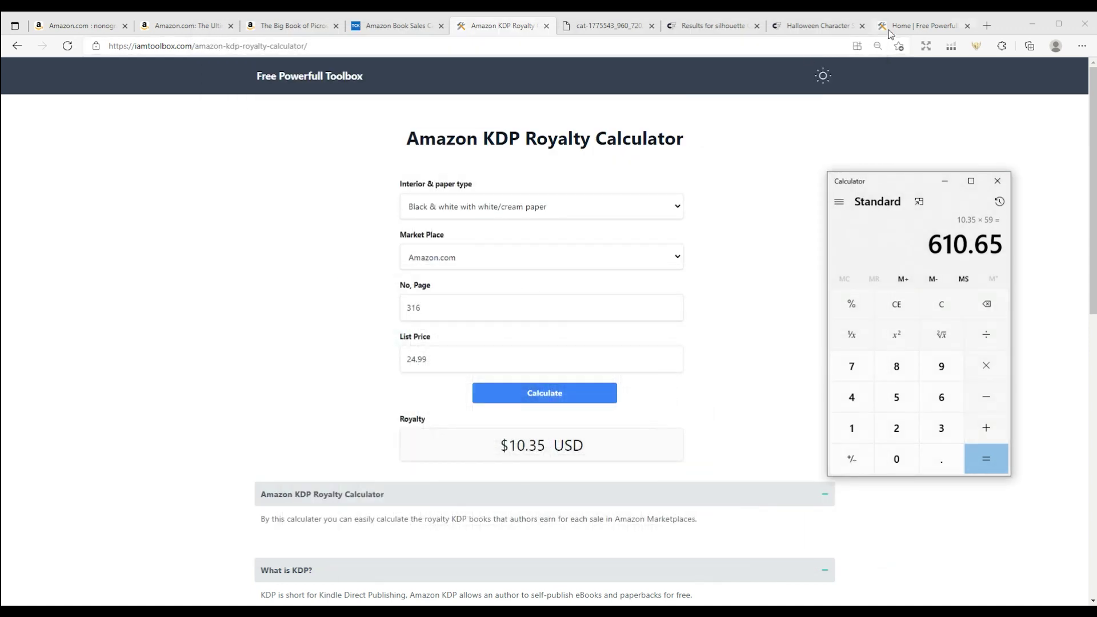
Browse the iamtoolbox home page tool list, then view the cat-1775543 black cat silhouette image
click(889, 29)
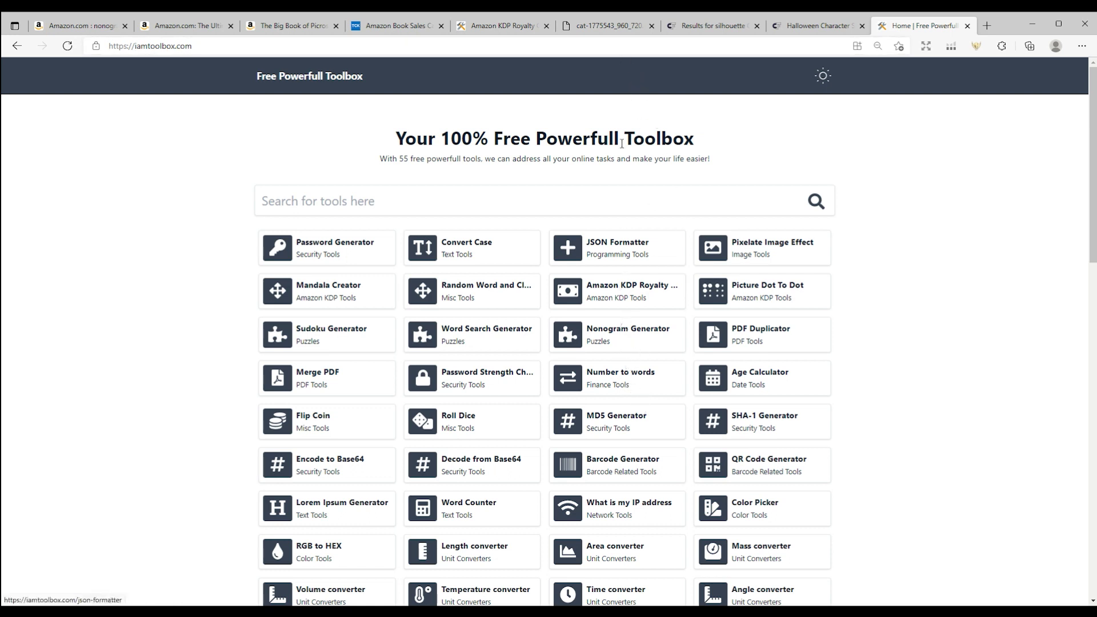
click(599, 28)
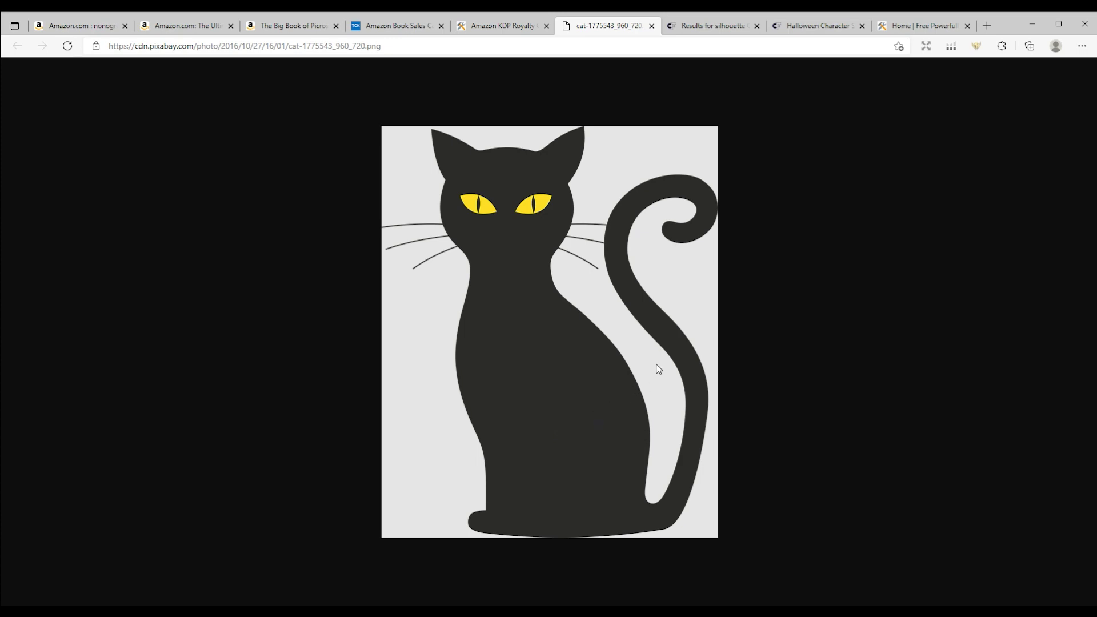
Scroll through the Creative Fabrica silhouette bundle search results
click(711, 27)
scroll(926, 401, up, 10)
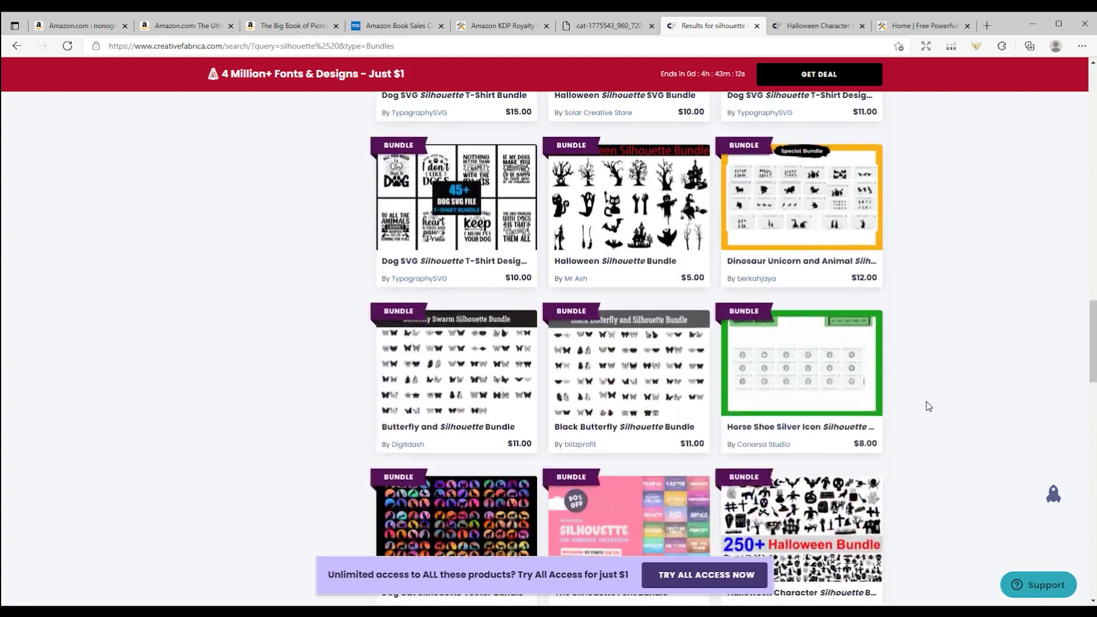
scroll(947, 406, up, 10)
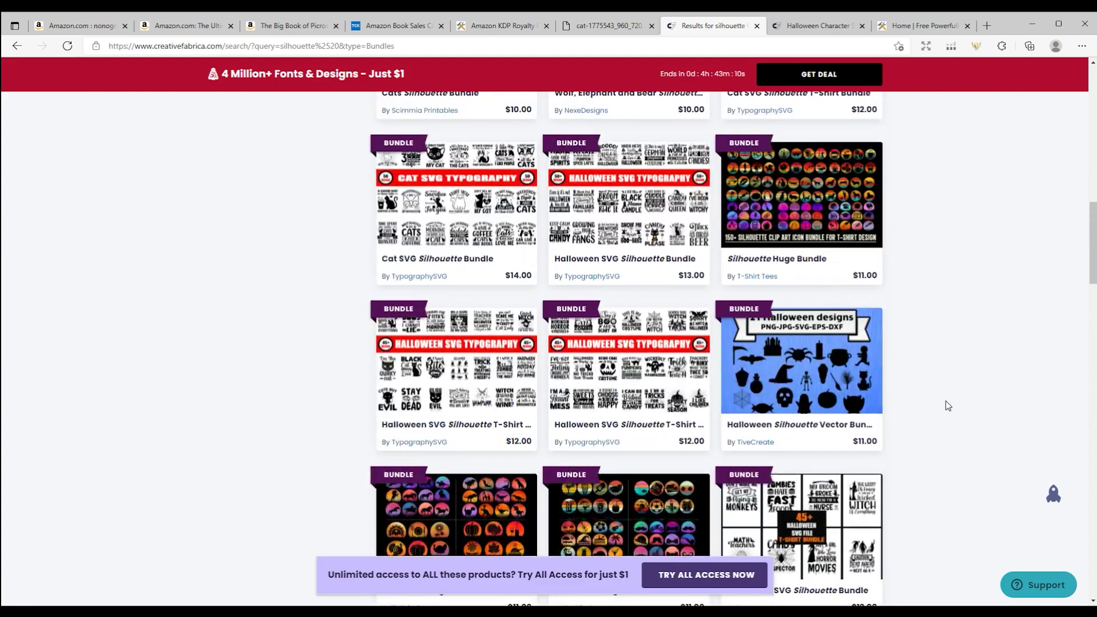
scroll(944, 402, up, 8)
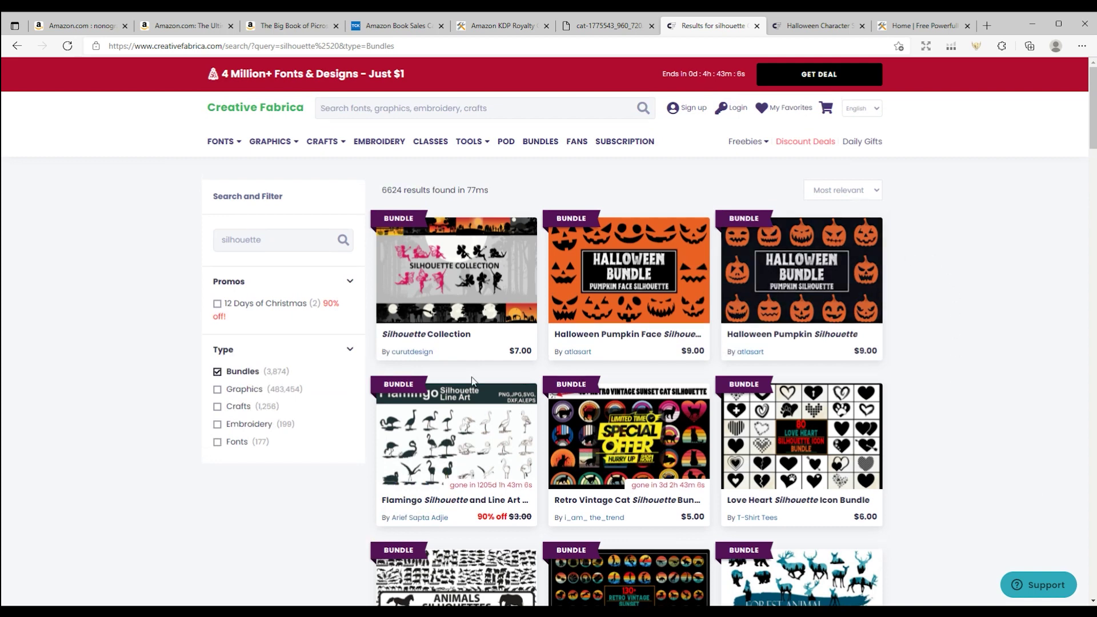
Look over the $16 Halloween Character Silhouette Bundle page, then return to the toolbox home page
click(816, 26)
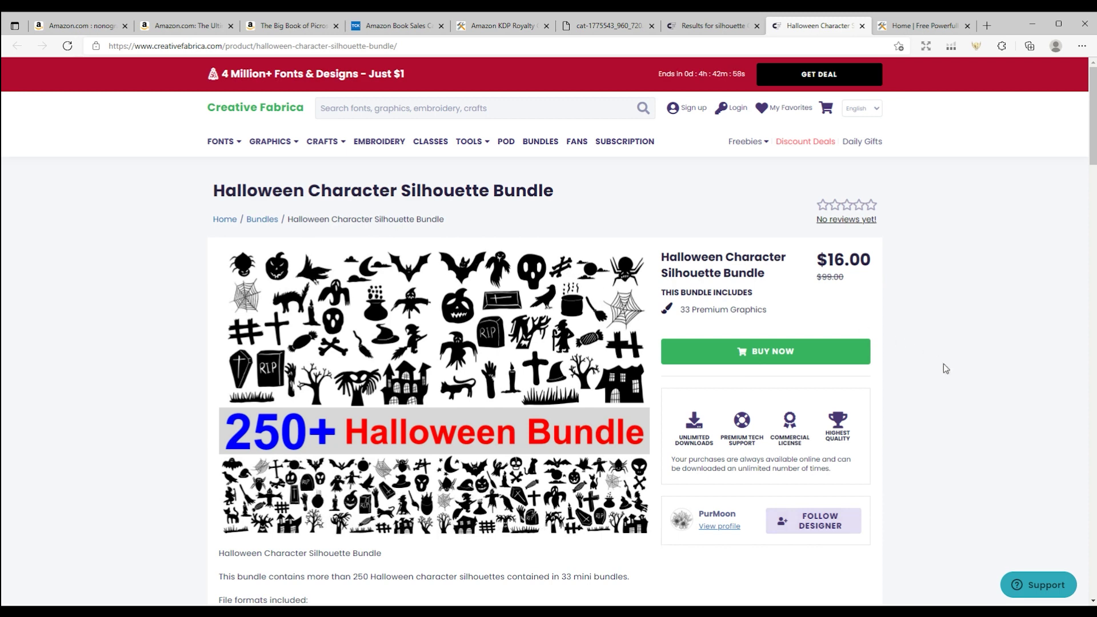
scroll(946, 370, down, 1)
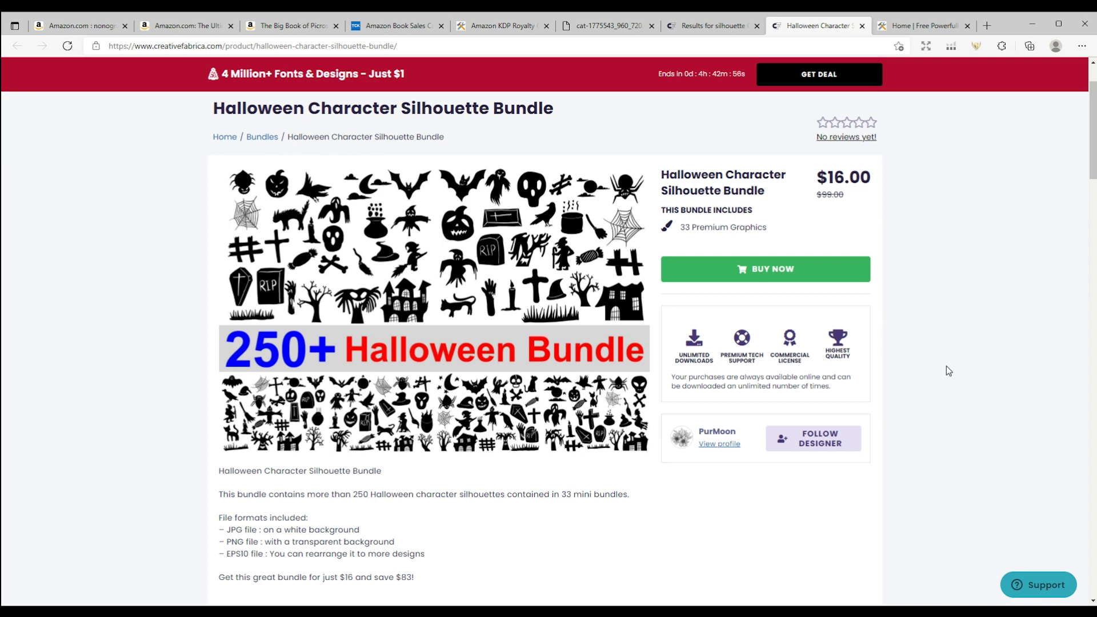
scroll(946, 366, up, 1)
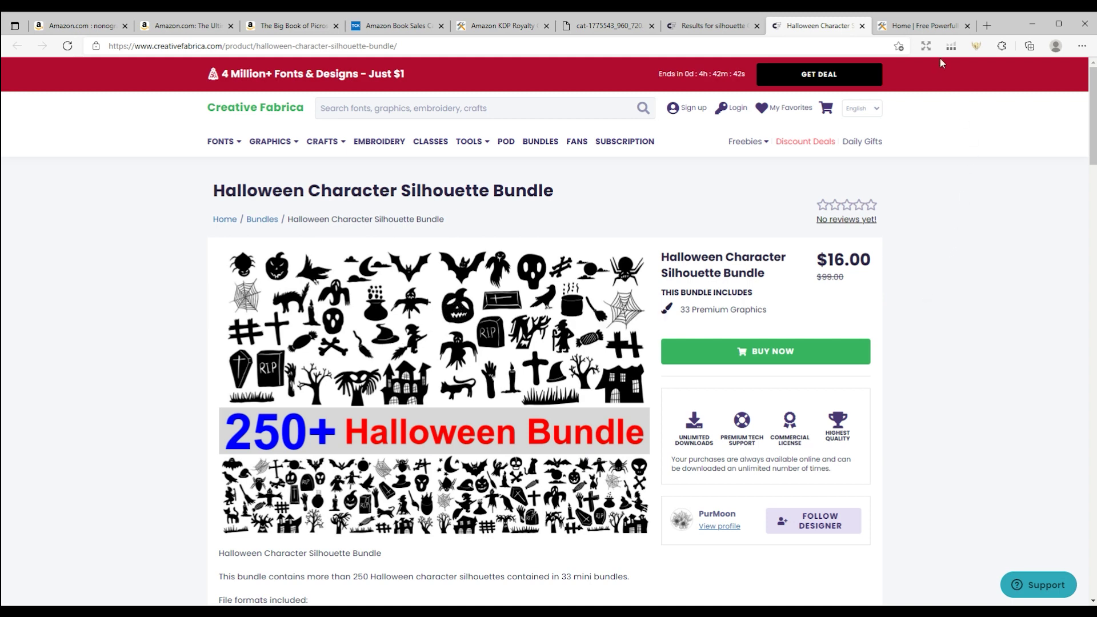
click(927, 28)
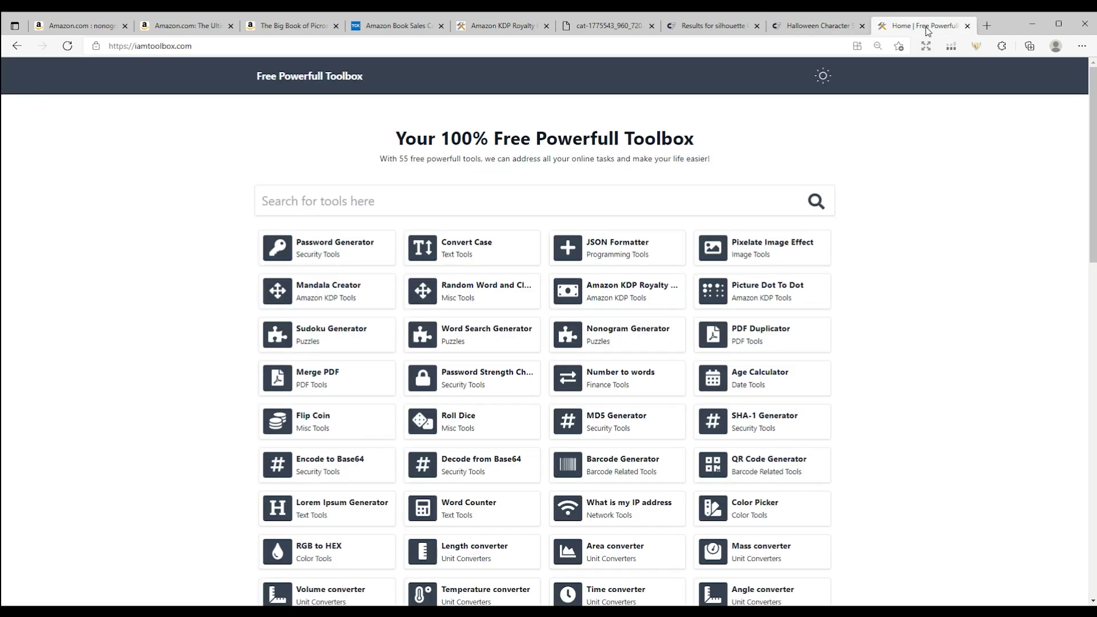
Search the toolbox for 'nono' and open the Nonogram Generator
click(716, 194)
text(nono)
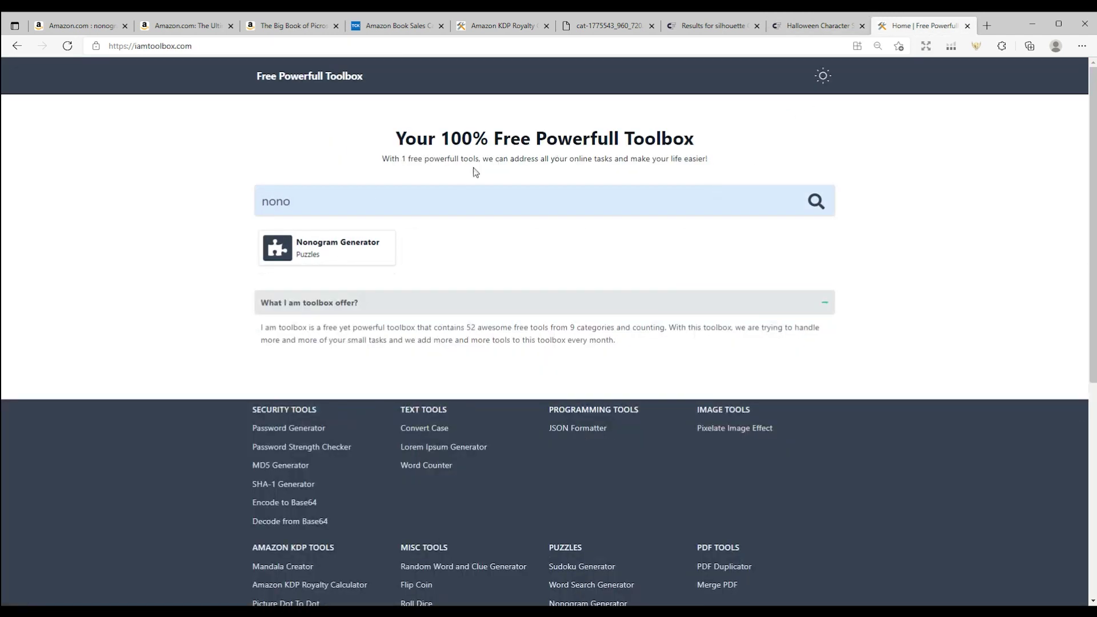
click(368, 243)
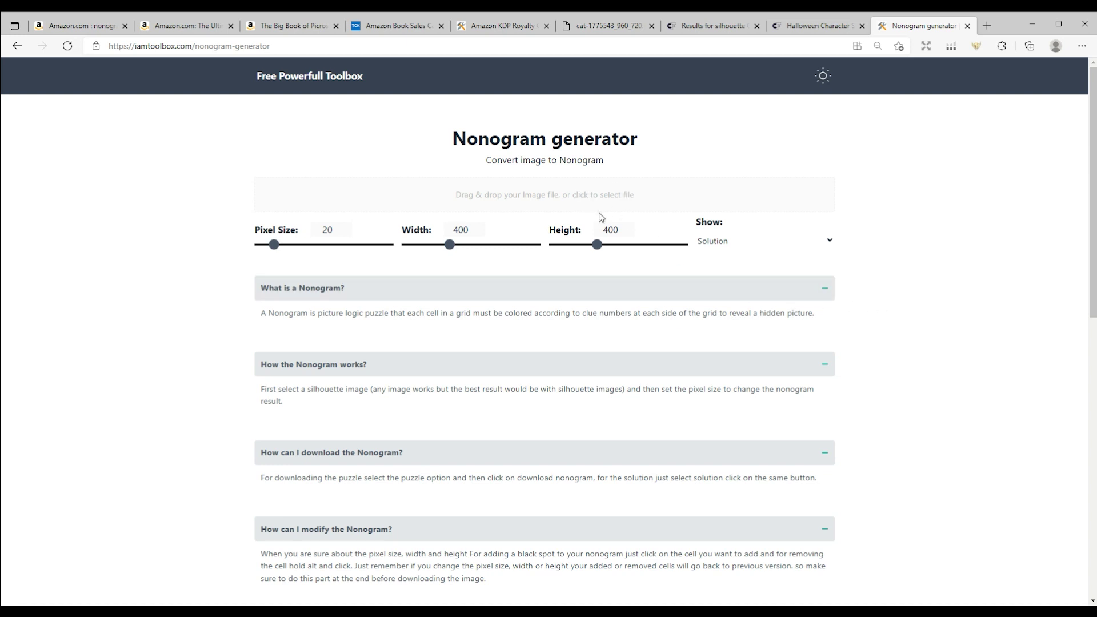
Load the black cat image from Downloads, producing a 523×640 nonogram grid
click(545, 195)
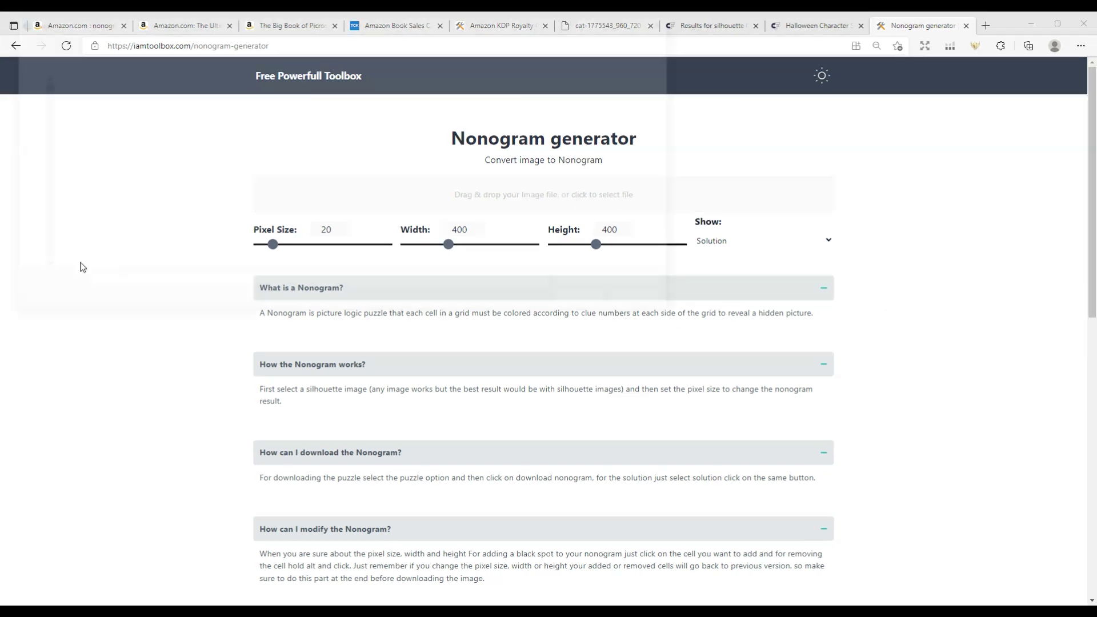
click(25, 247)
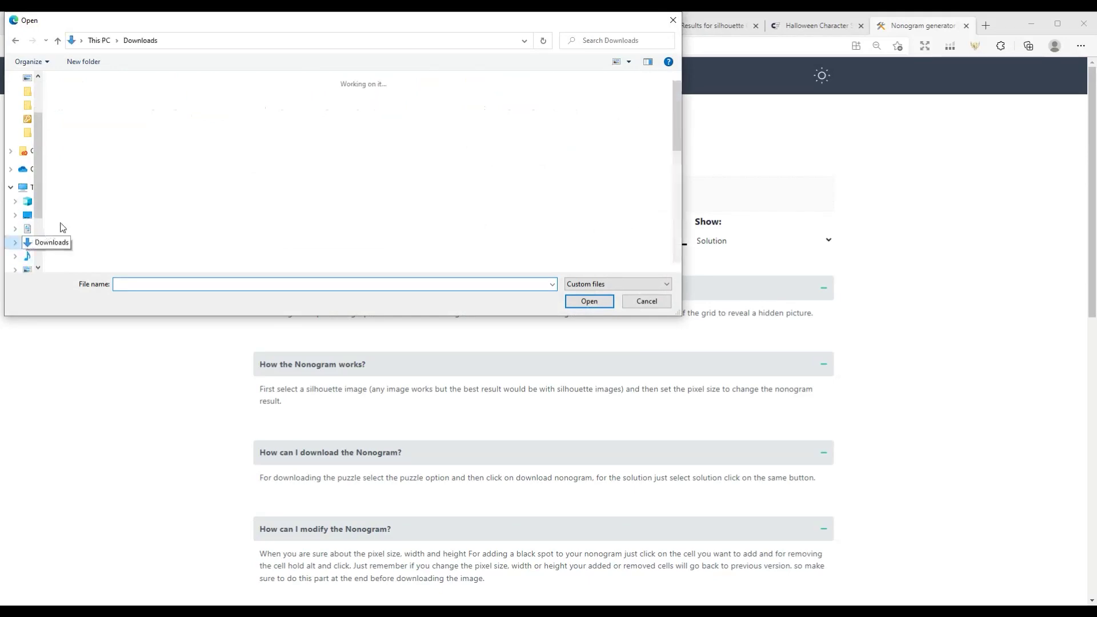
double_click(166, 189)
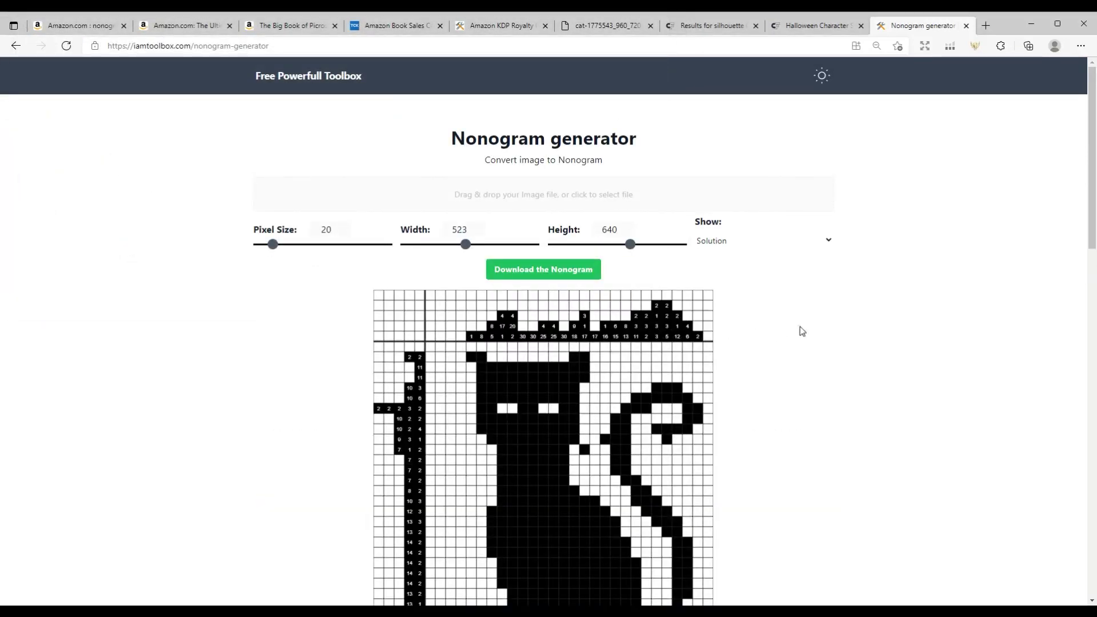
Try the Height and Pixel Size sliders, leaving Pixel Size at 26 for larger cells
scroll(823, 319, down, 2)
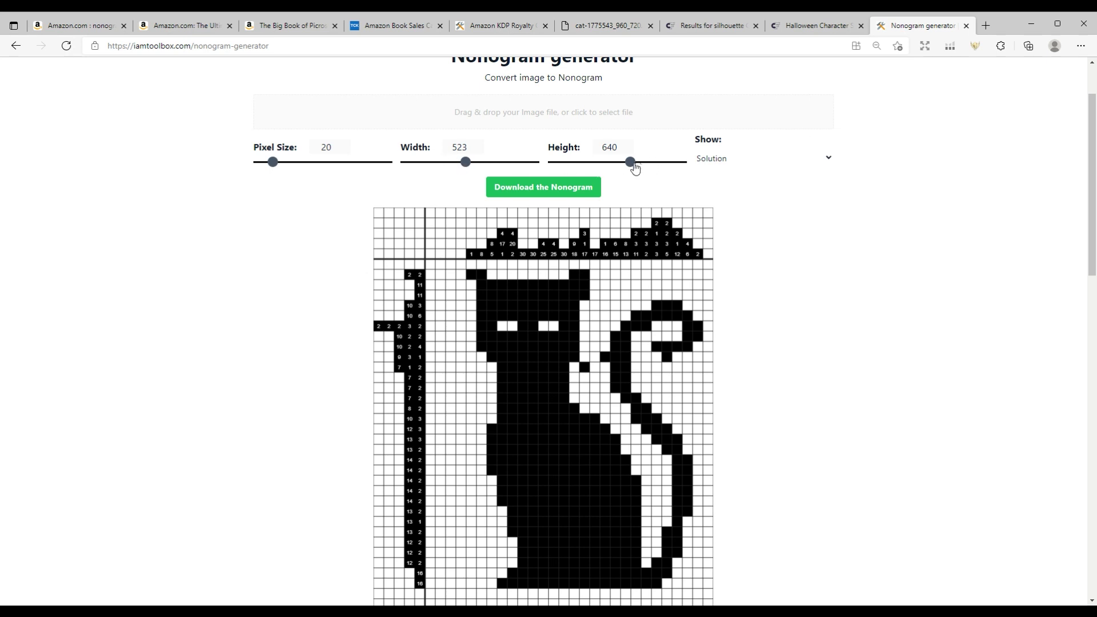
mouse_move(631, 164)
mouse_down()
mouse_move(644, 165)
mouse_move(631, 165)
mouse_up()
drag(275, 167, 248, 176)
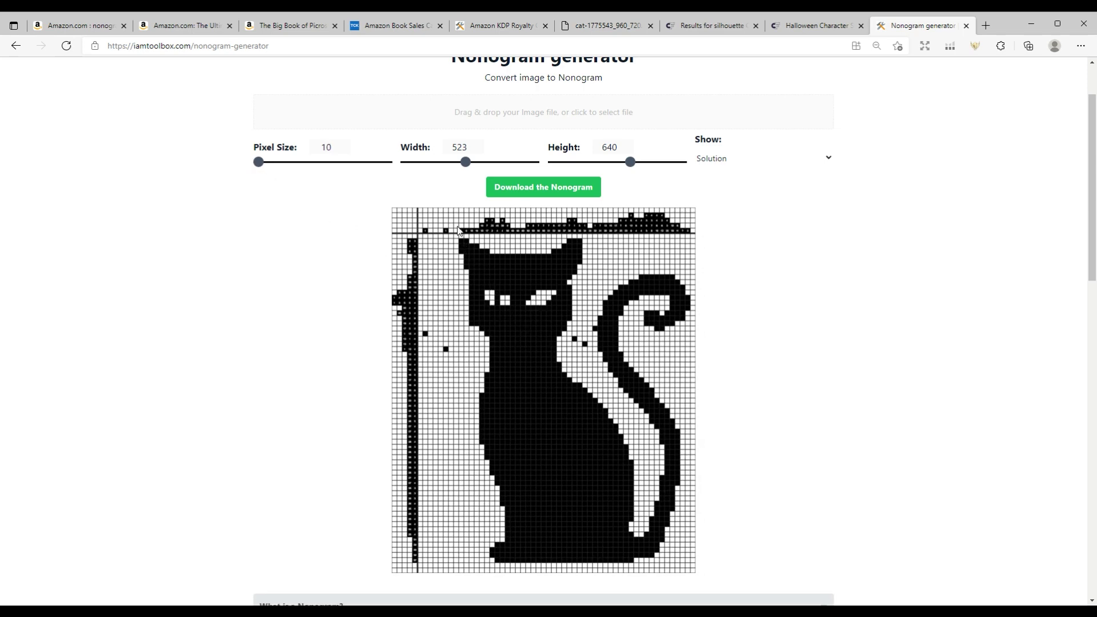
drag(262, 165, 281, 169)
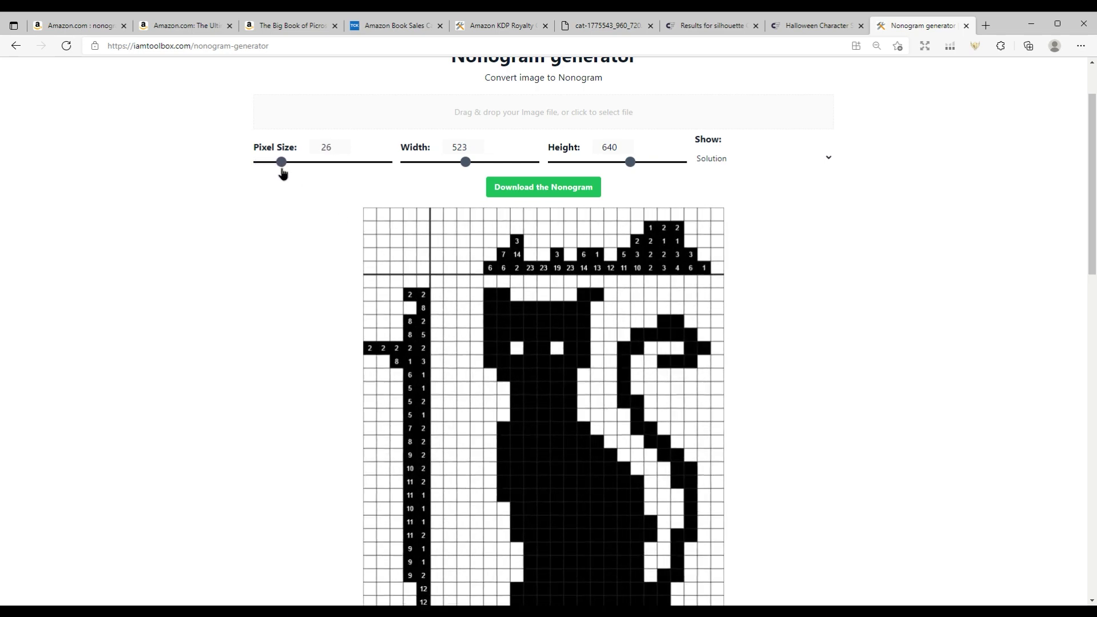
scroll(320, 257, down, 1)
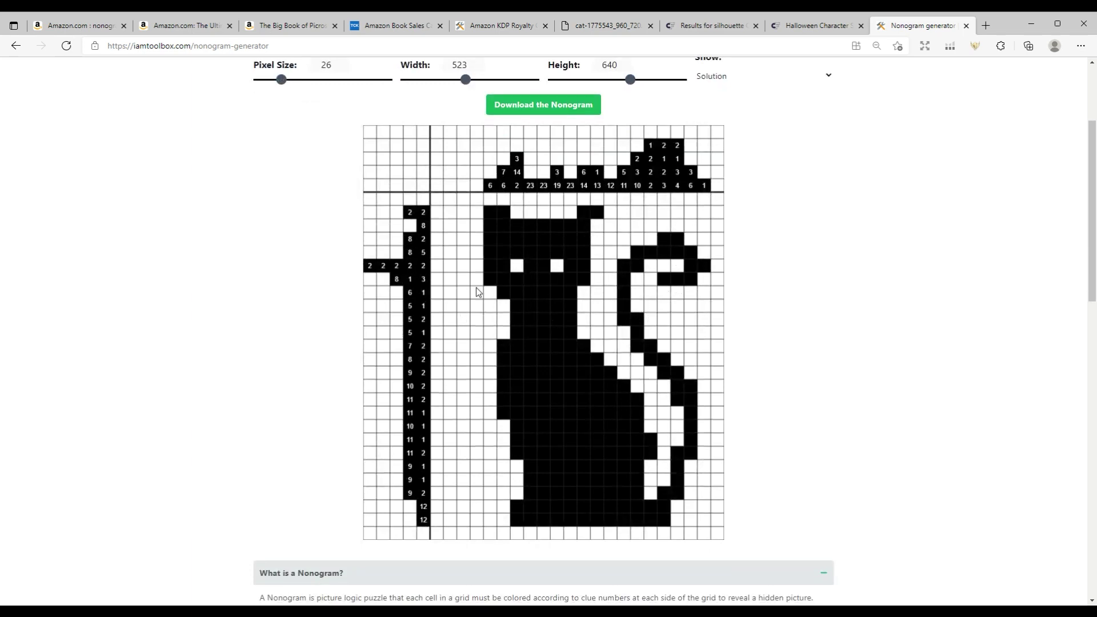
Lower Pixel Size to 20 and highlight the note that resizing resets edited cells
scroll(286, 229, up, 1)
drag(281, 163, 272, 171)
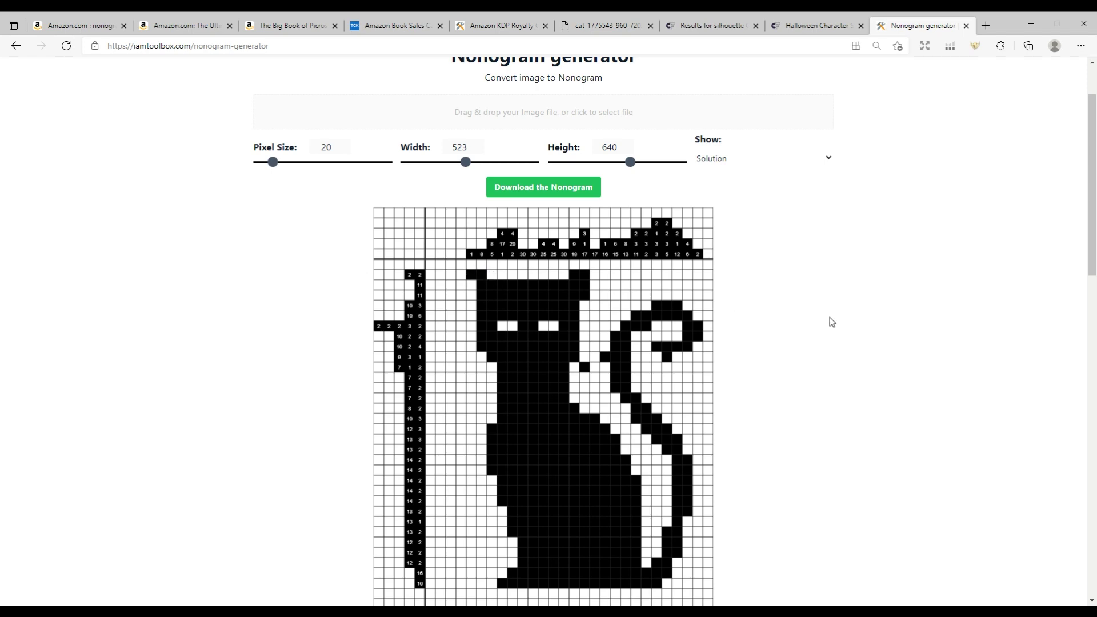
scroll(830, 317, down, 8)
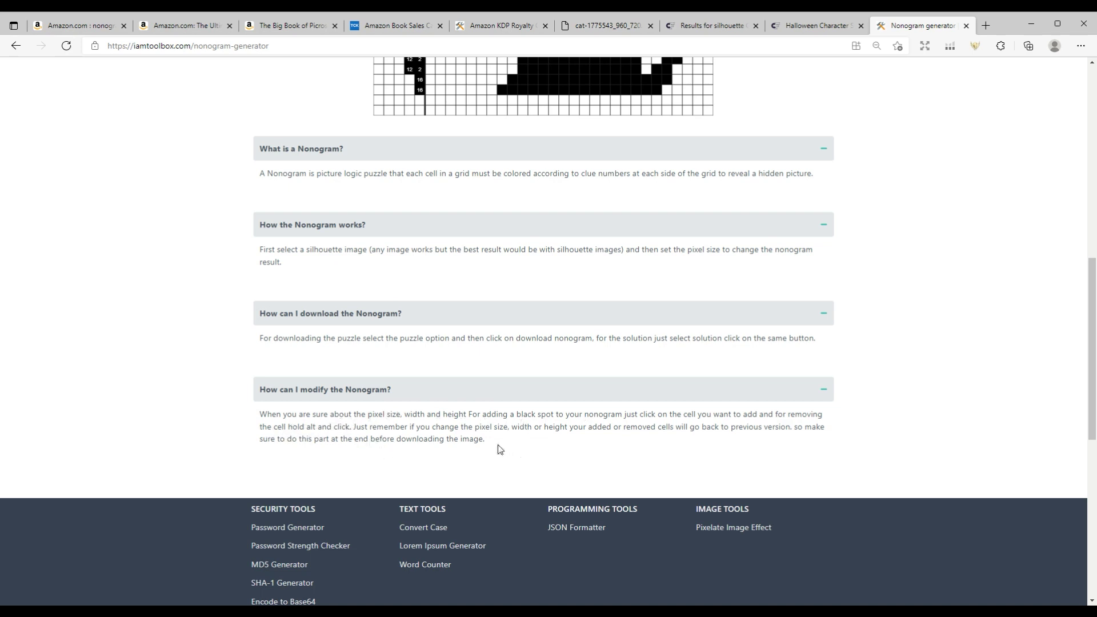
drag(432, 429, 792, 429)
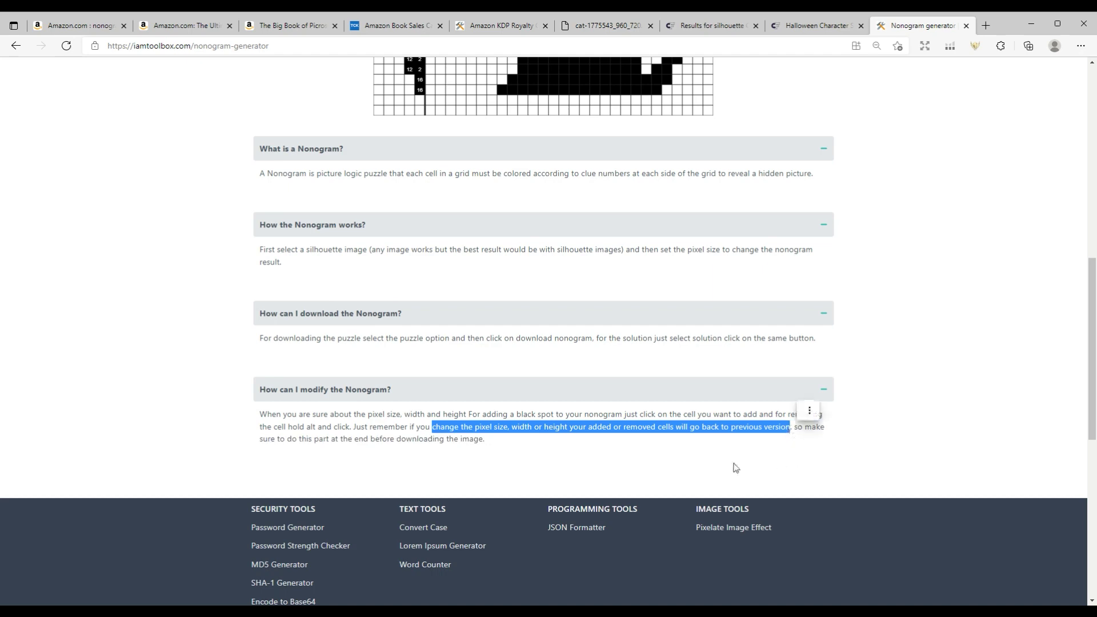
Clear the stray cells by the chest and tail, and fill two cells beside the ear
scroll(629, 286, up, 7)
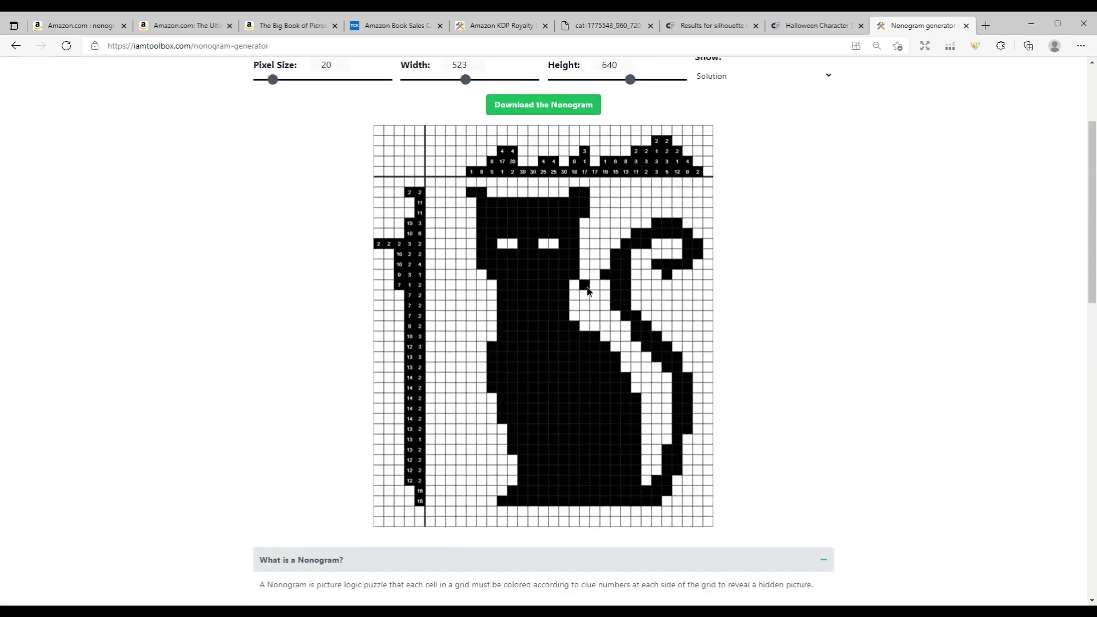
click(586, 286)
click(472, 203)
click(472, 213)
click(608, 276)
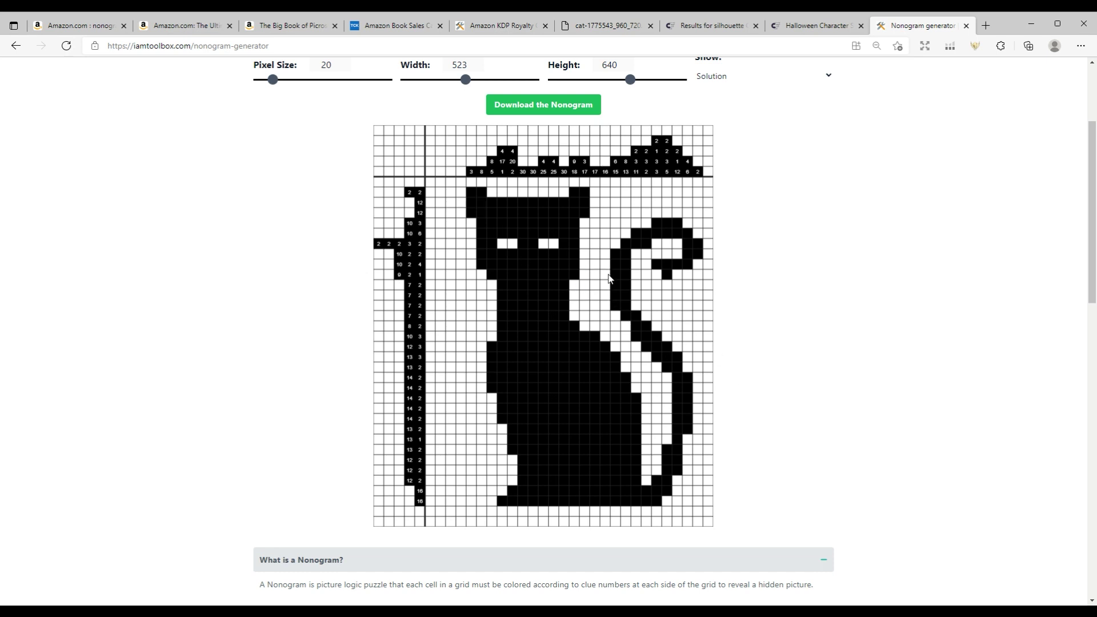
click(668, 277)
scroll(754, 342, up, 1)
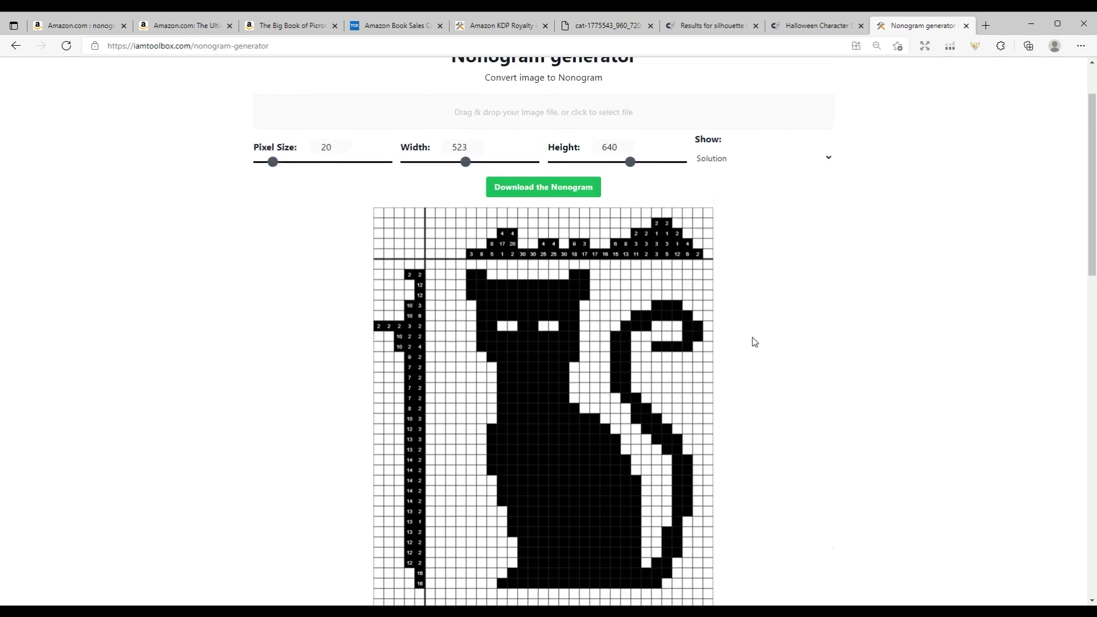
Download the cat nonogram as a solution image, then as a blank puzzle image
click(551, 189)
click(711, 160)
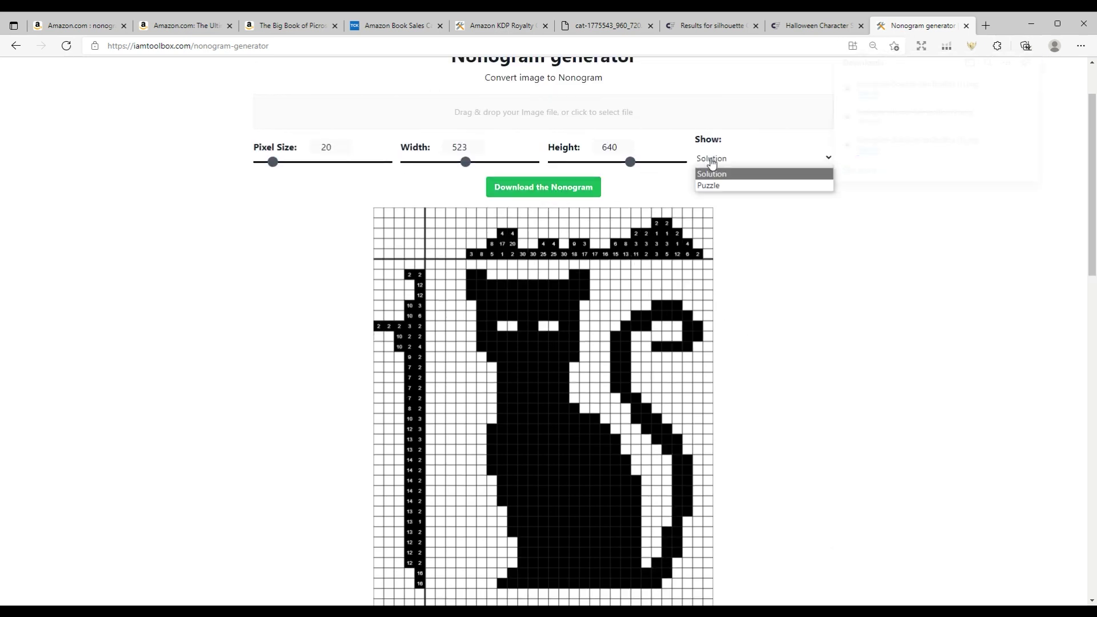
click(713, 186)
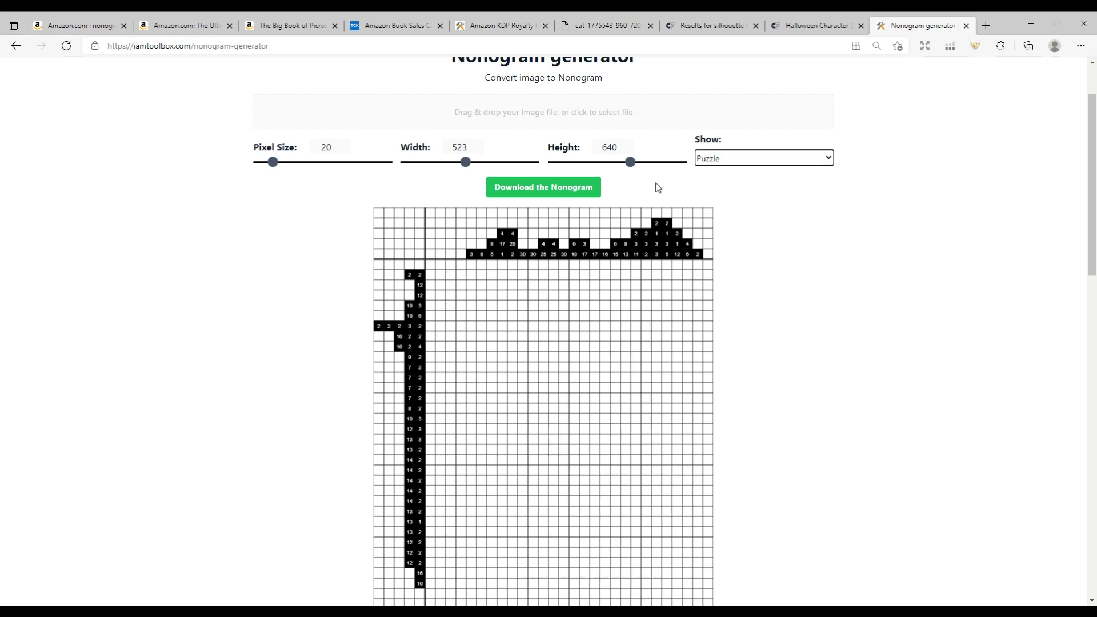
click(566, 194)
scroll(942, 338, down, 2)
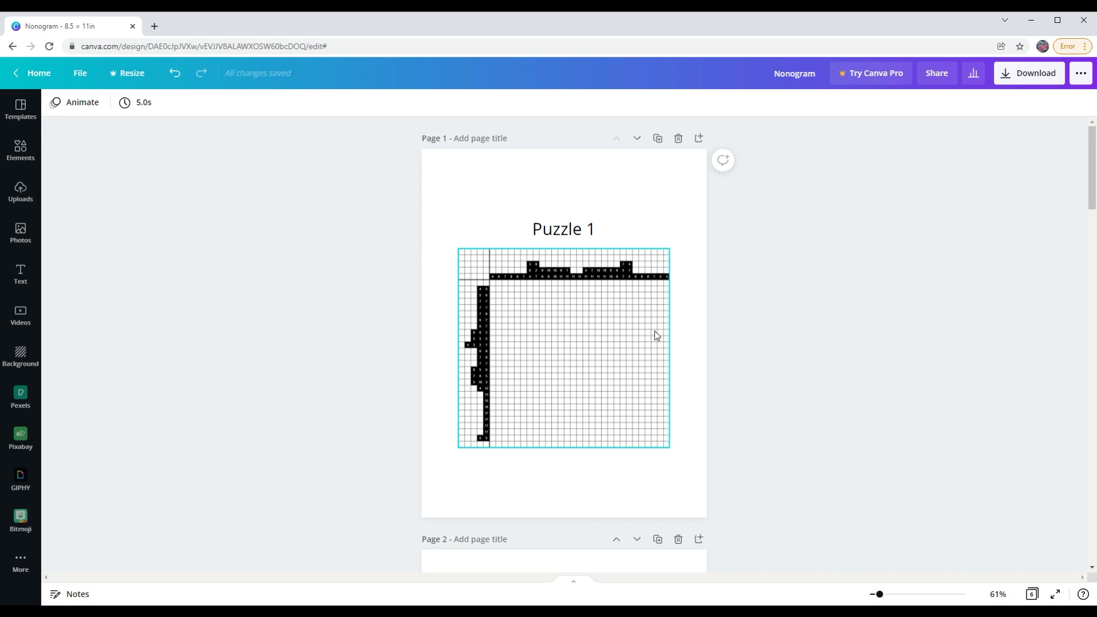
Nudge the blank puzzle grid to centre under 'Puzzle 1', then scroll to page 2
drag(576, 352, 572, 350)
scroll(727, 324, down, 1)
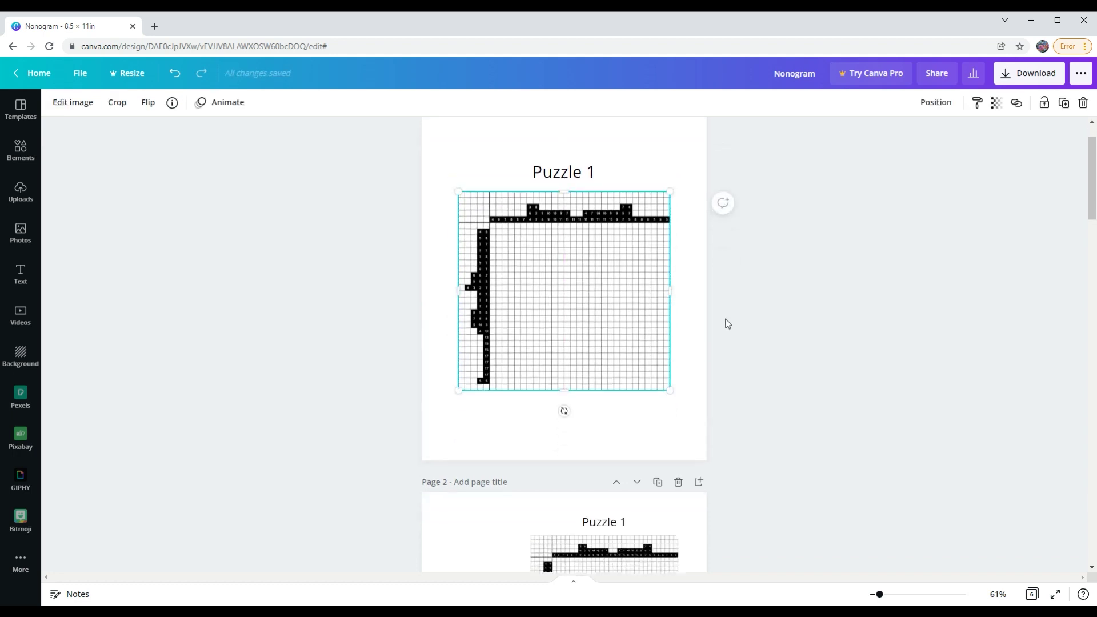
scroll(710, 292, down, 3)
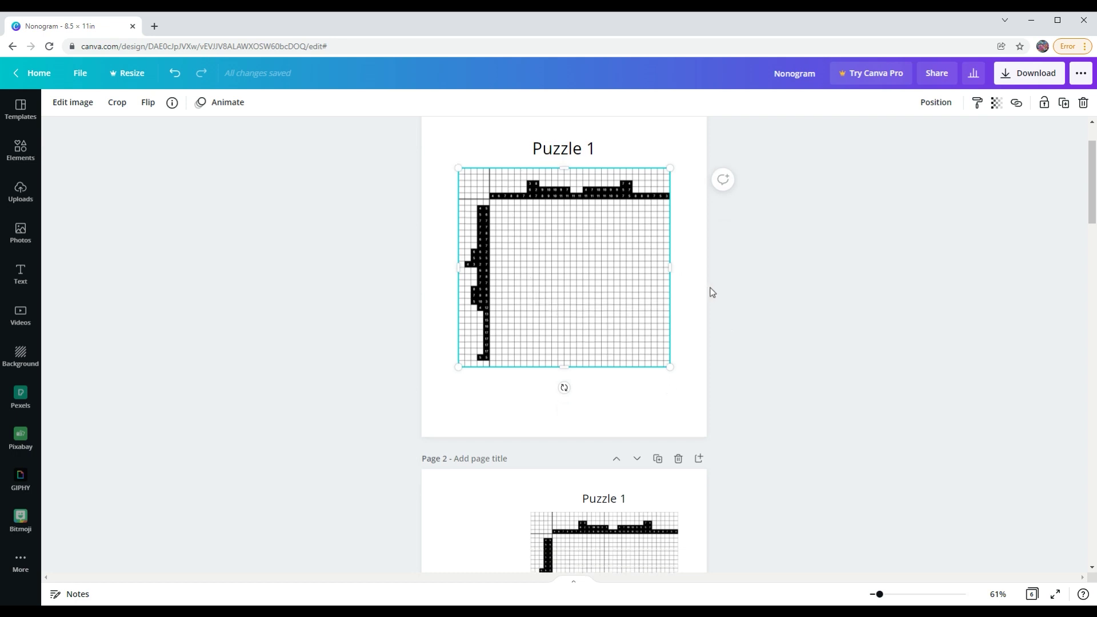
scroll(739, 304, down, 1)
scroll(740, 305, down, 2)
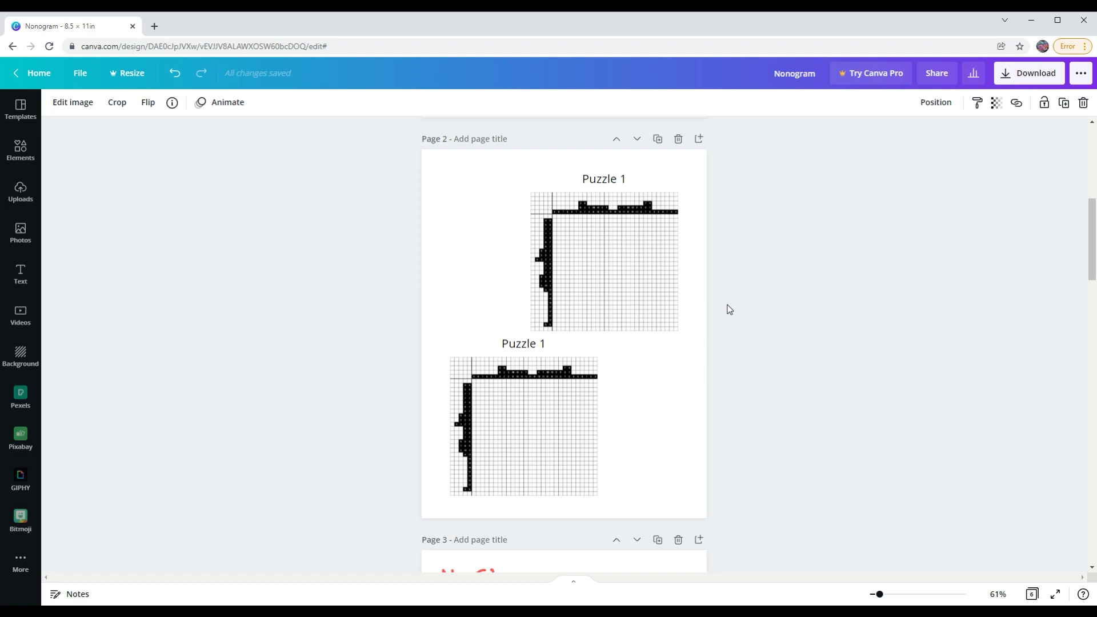
scroll(729, 308, down, 6)
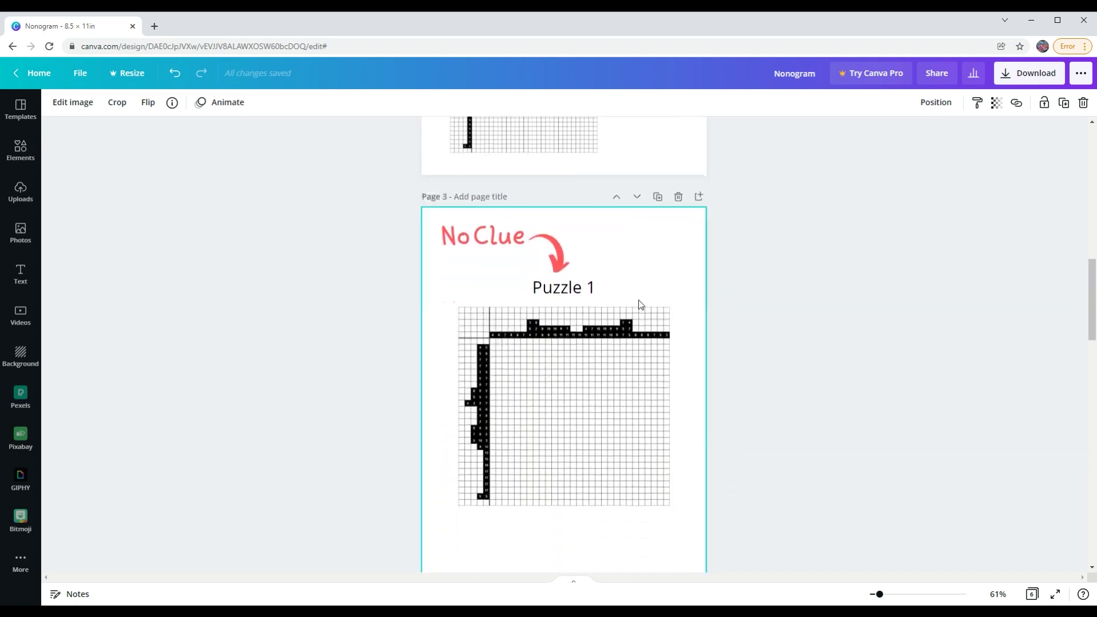
Scroll through the No Clue, Puzzle's Answer and Ambiguous Clue pages, then go to Crossword Solver
scroll(836, 305, down, 3)
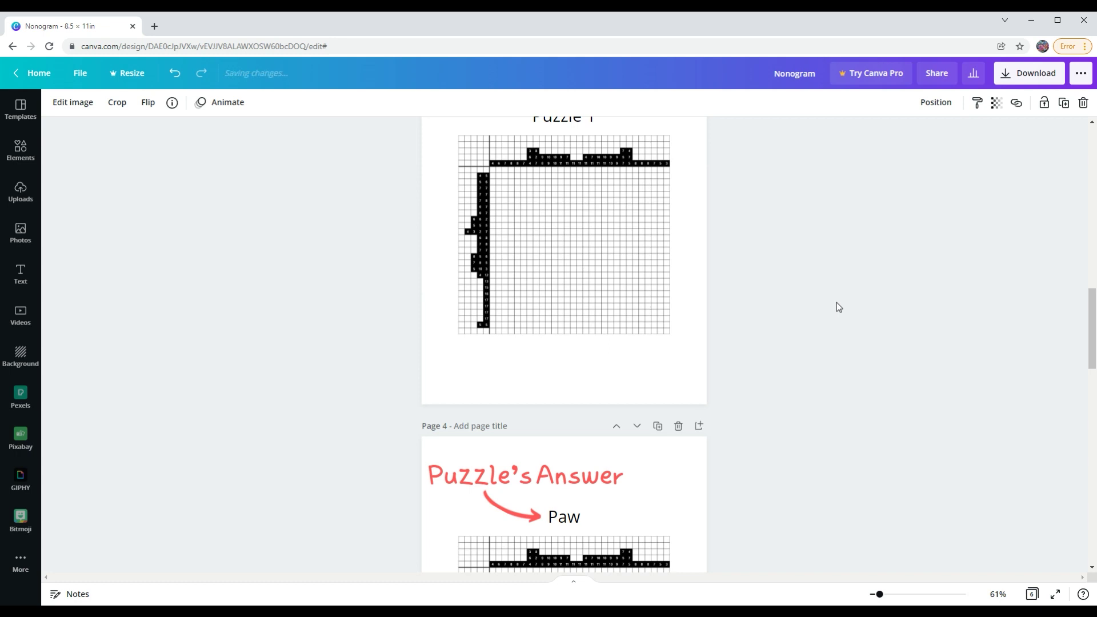
scroll(838, 307, down, 3)
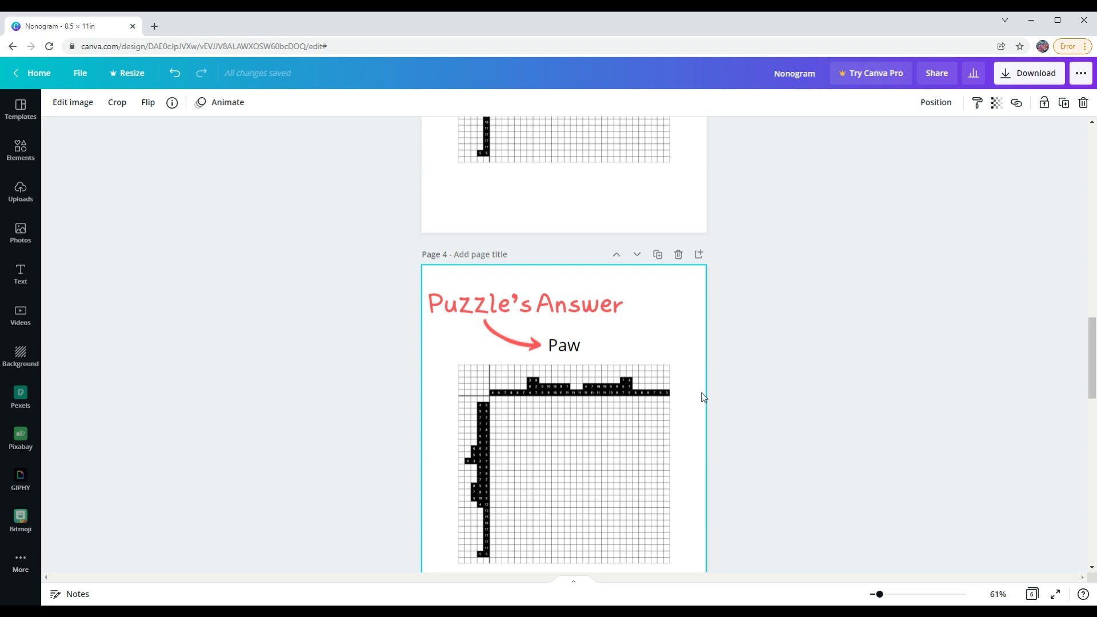
scroll(703, 398, down, 7)
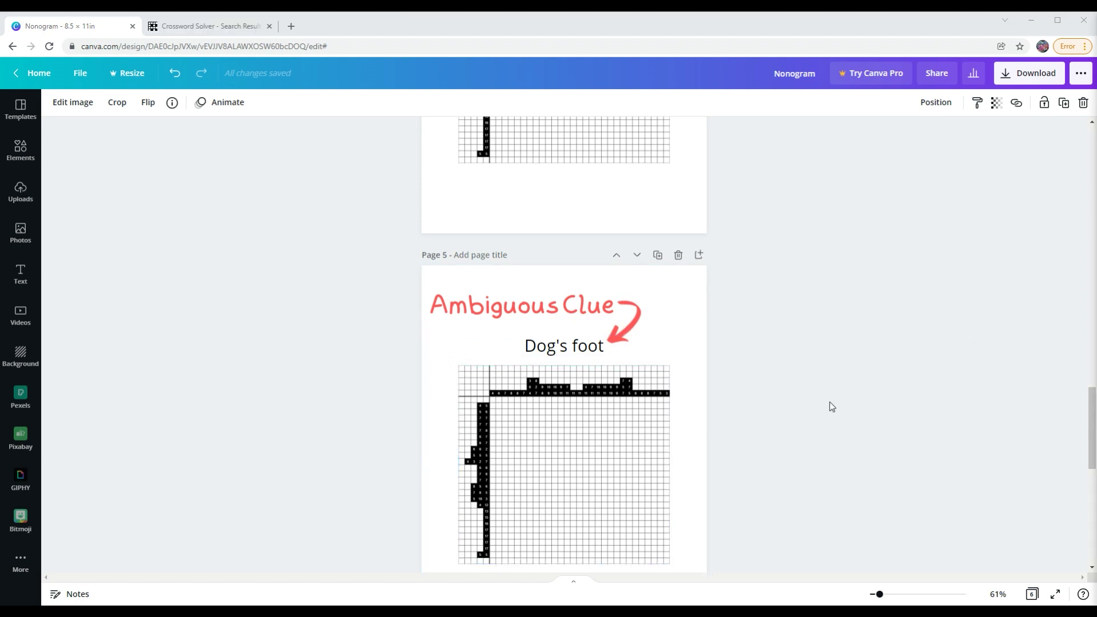
scroll(824, 396, down, 1)
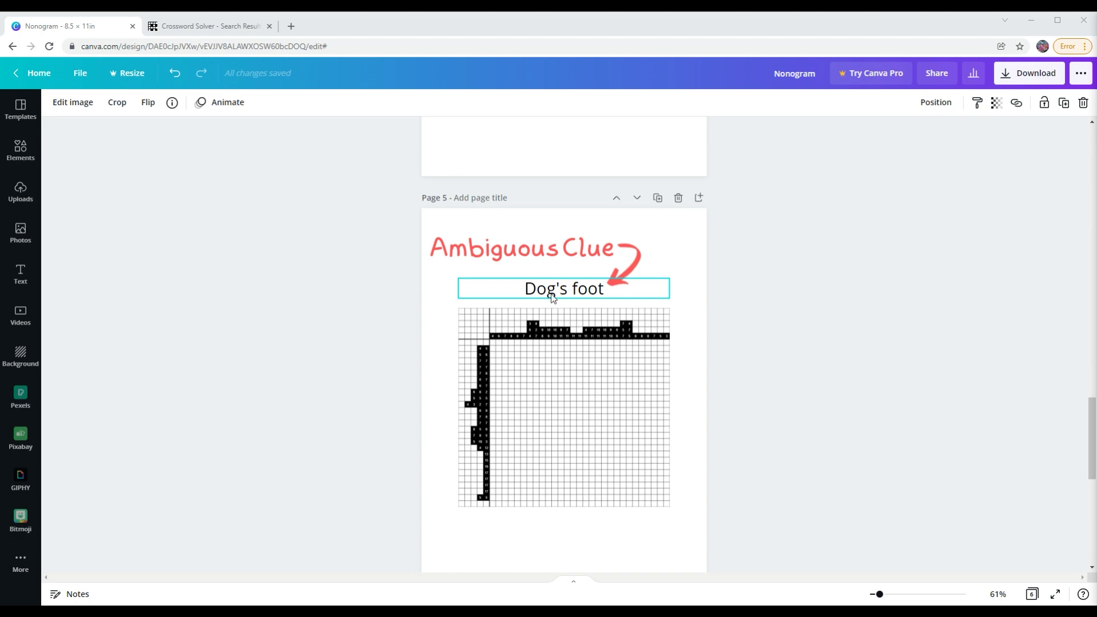
click(235, 30)
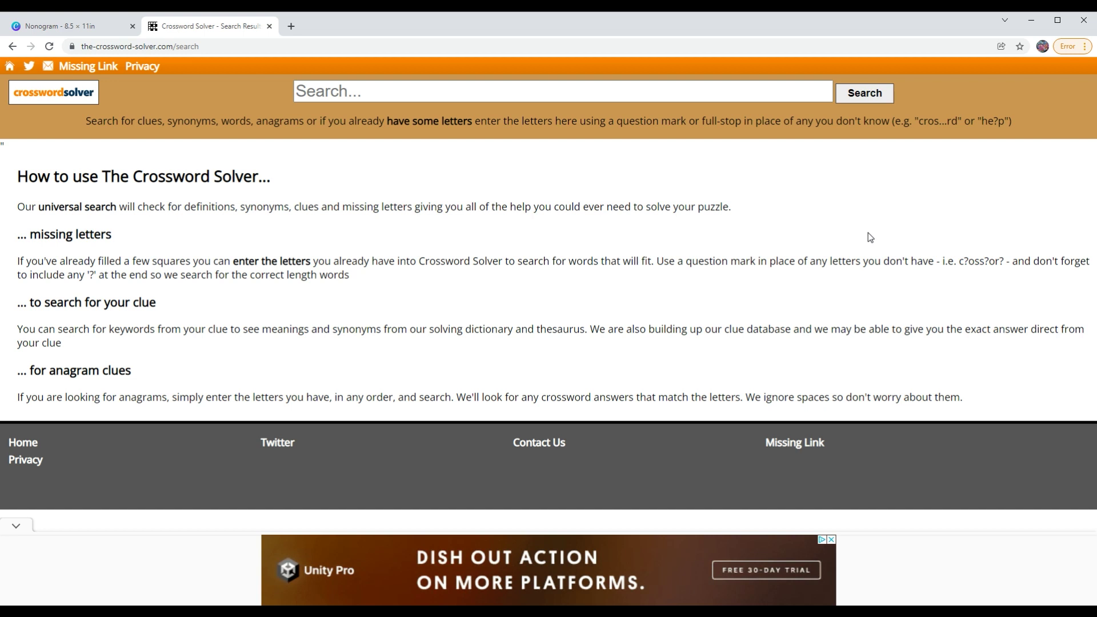
Search The Crossword Solver for the word 'cat'
click(787, 90)
text(cat)
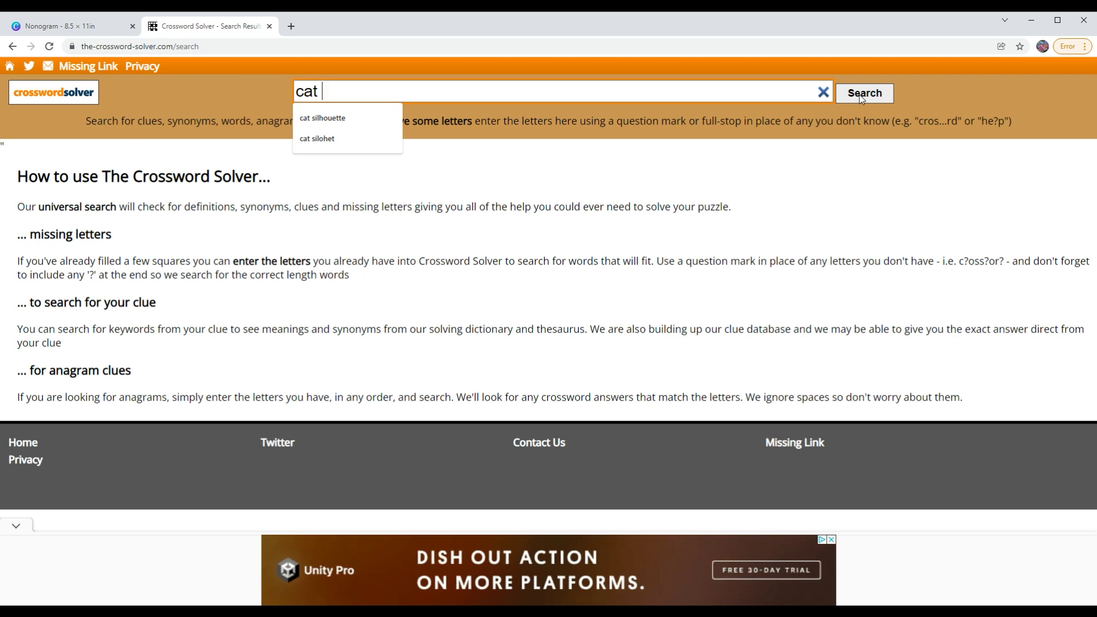
click(860, 96)
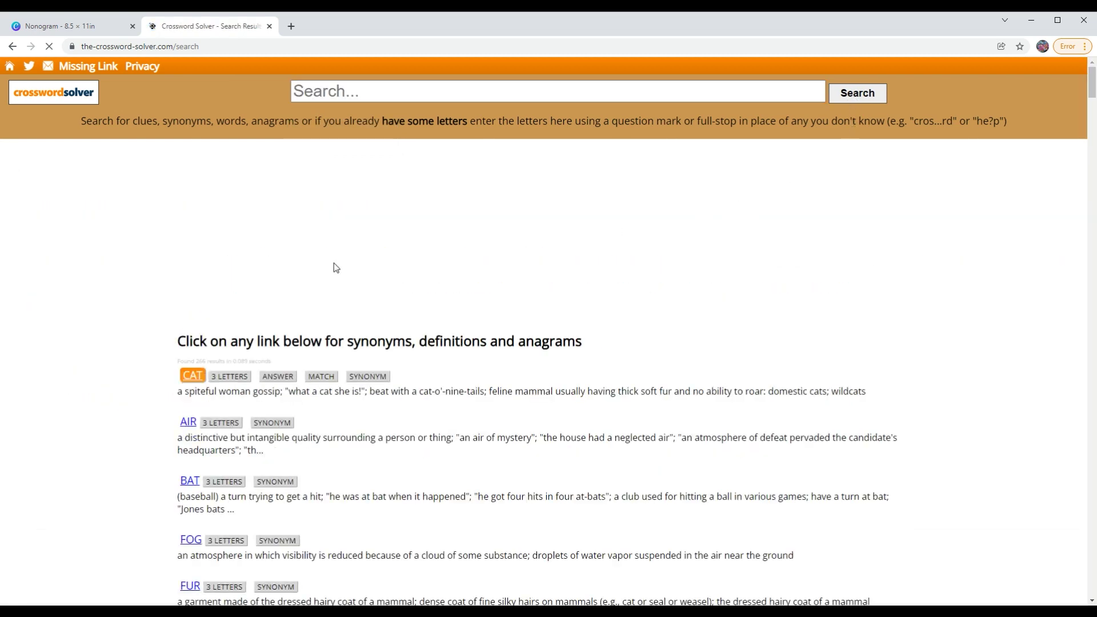
Open the CAT answer page, dismiss the advert, and browse clues like 'House pet (3)'
click(191, 377)
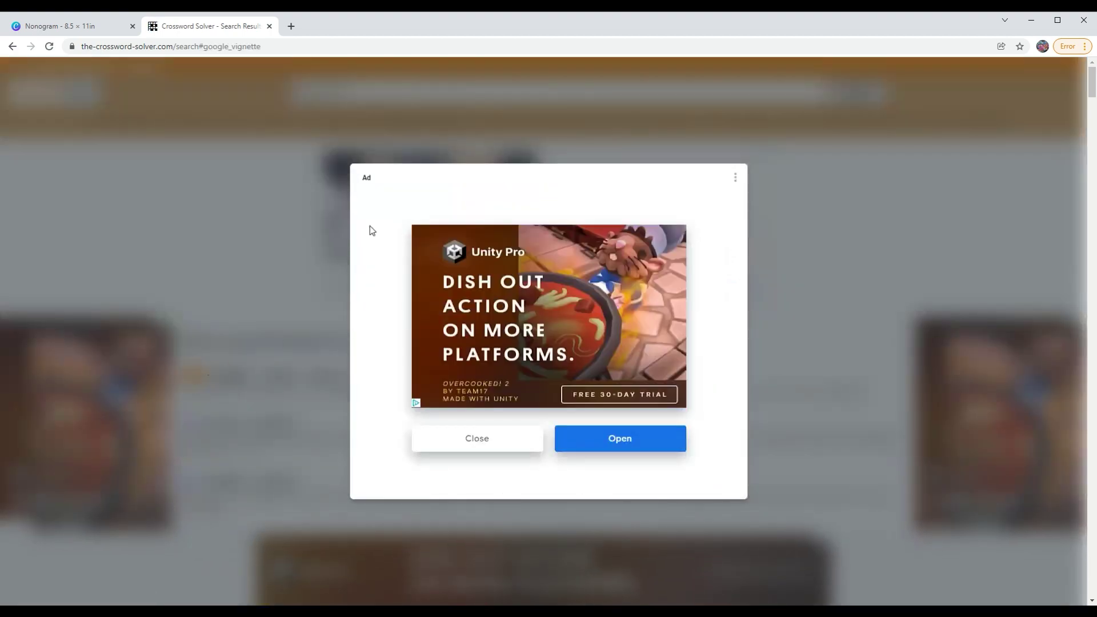
click(470, 443)
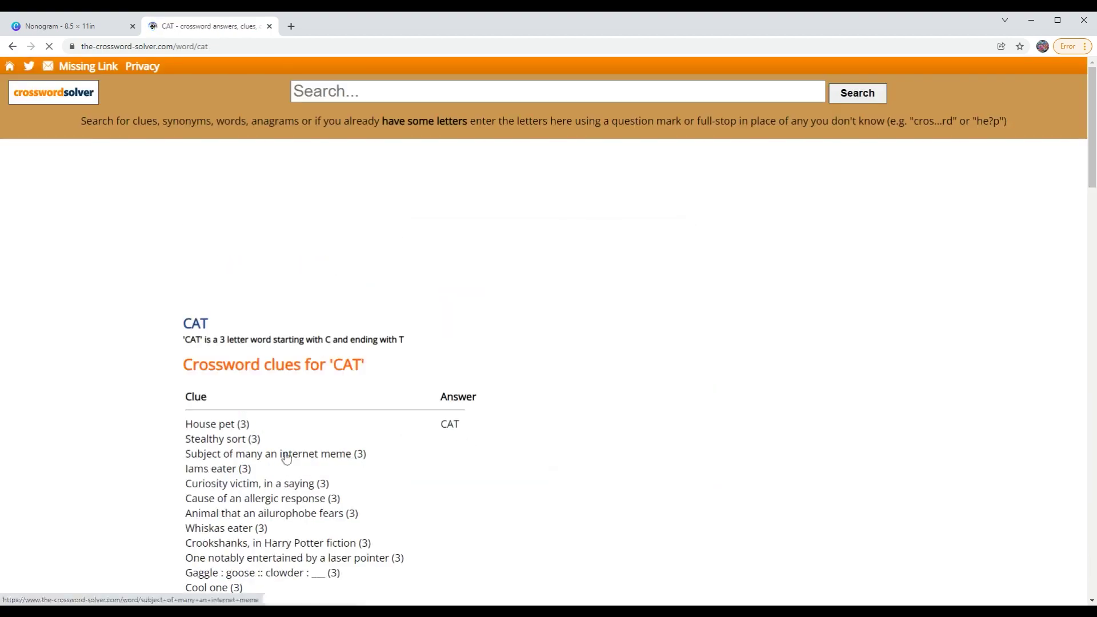
scroll(223, 442, down, 2)
scroll(223, 441, down, 1)
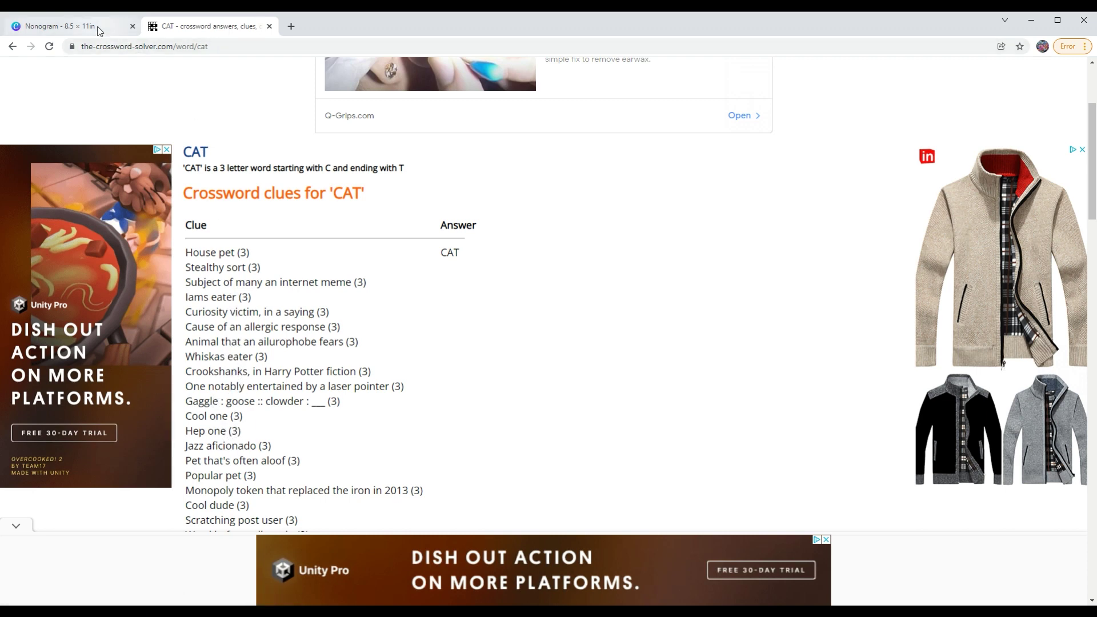
click(60, 25)
Scroll the Nonogram design down to page 6's six paw-print answer grids
scroll(758, 306, down, 4)
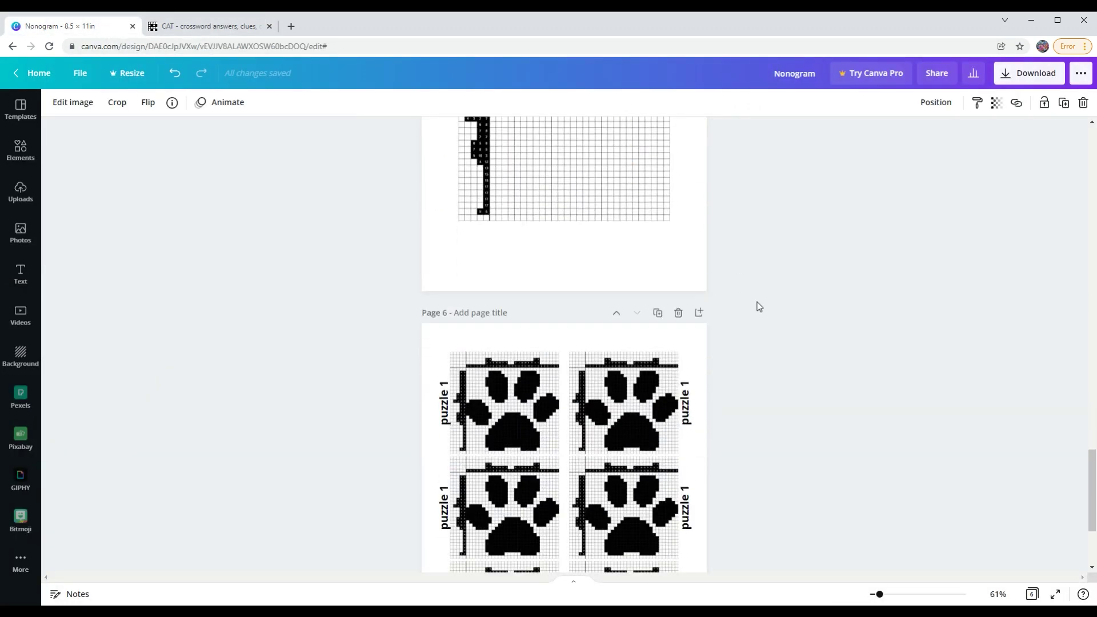
scroll(785, 347, down, 3)
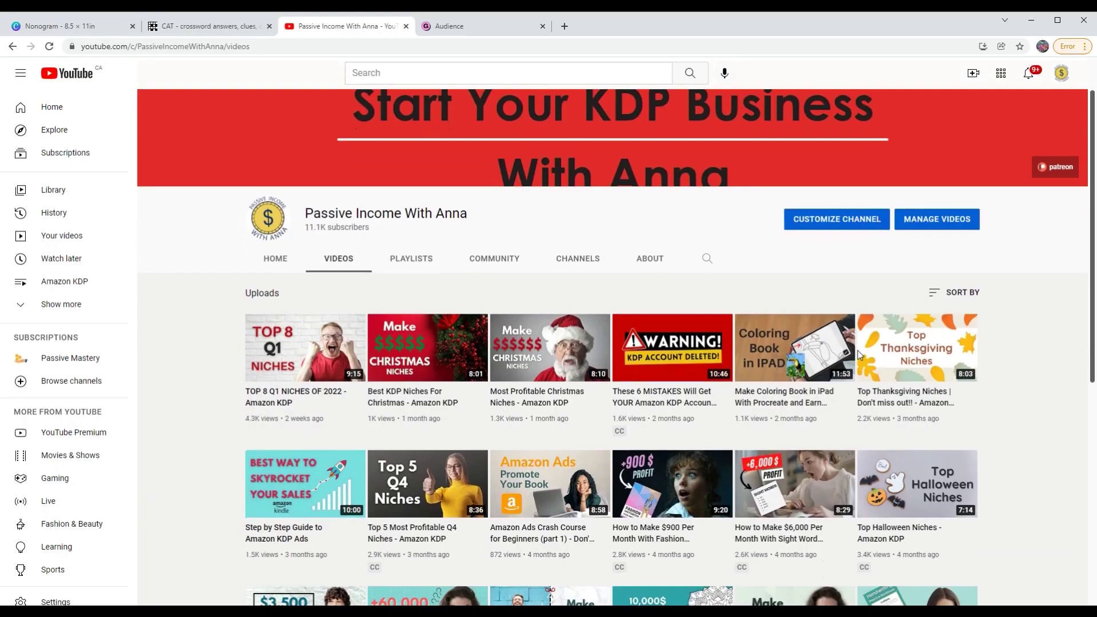
scroll(958, 377, down, 2)
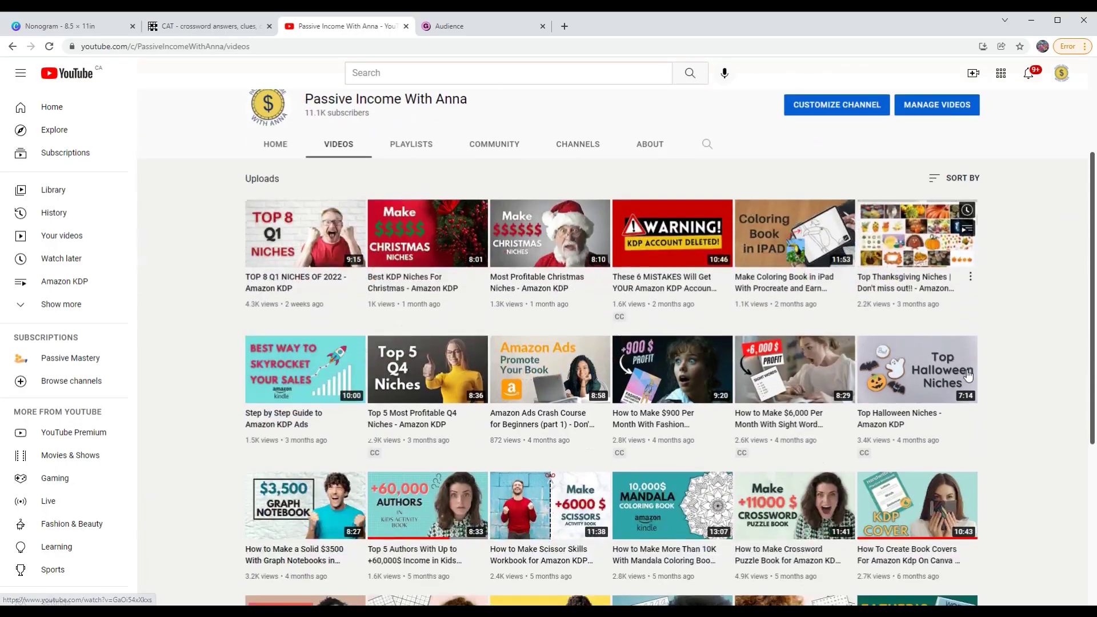
scroll(958, 374, down, 1)
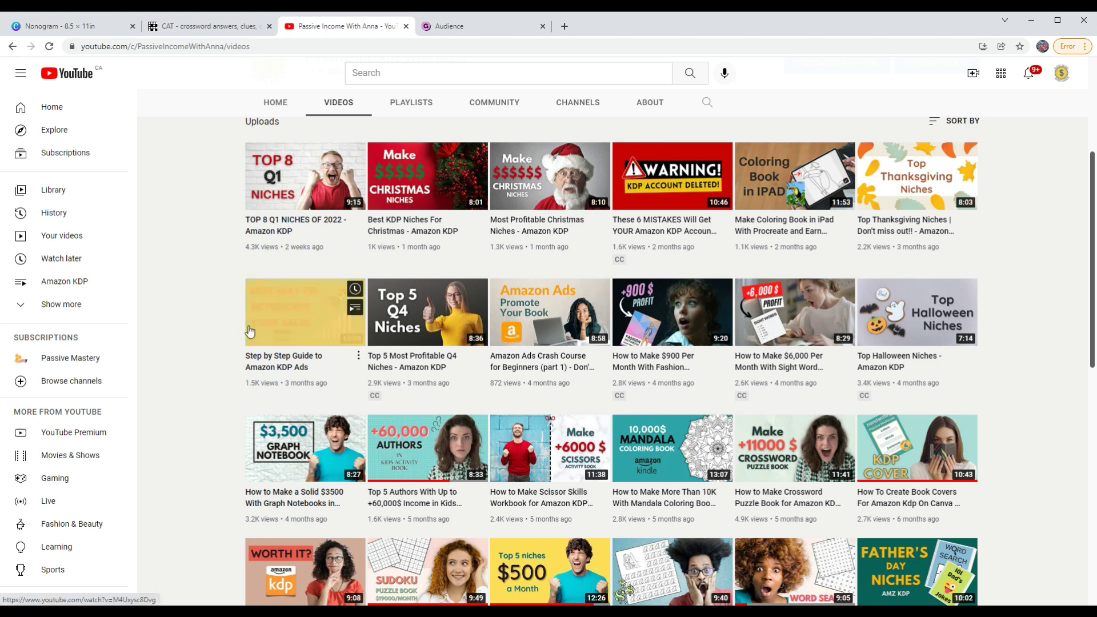
scroll(196, 343, up, 5)
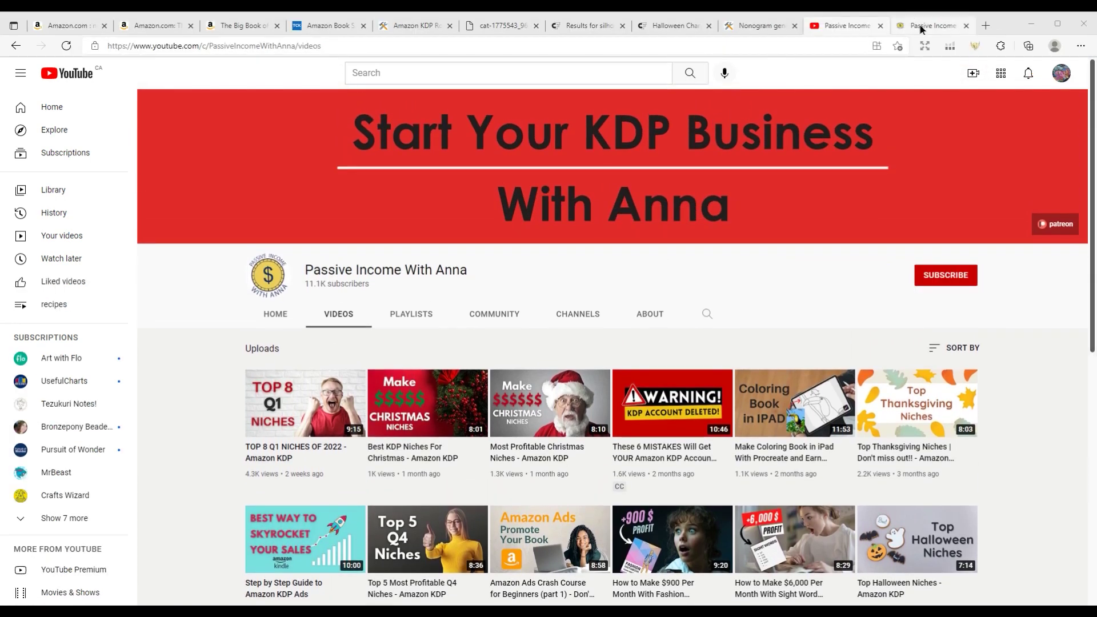
click(931, 26)
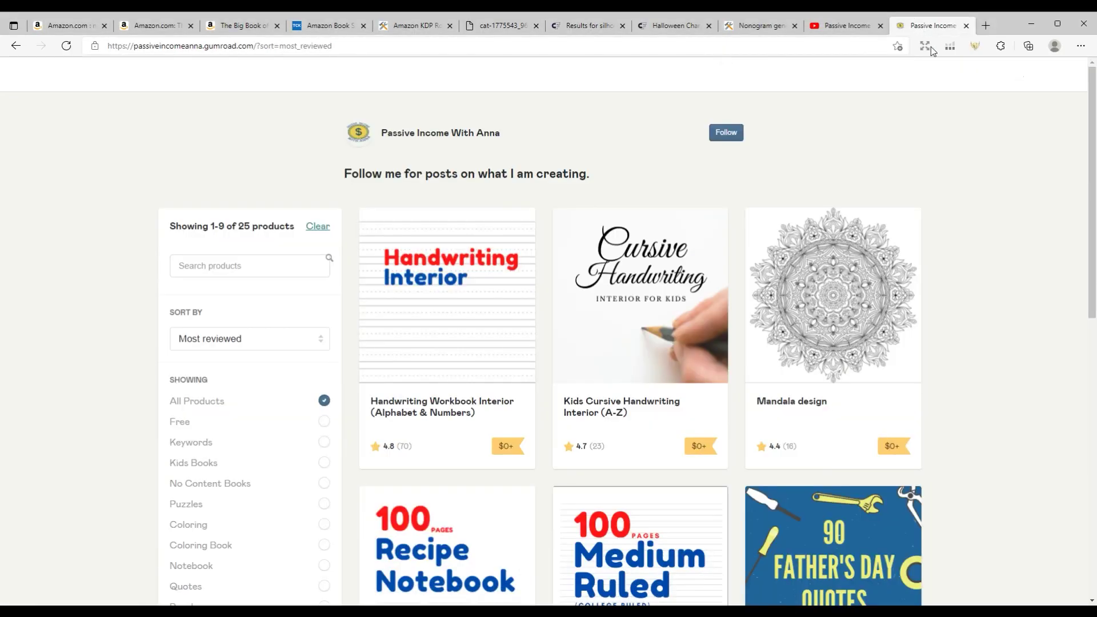
Filter the Gumroad store to the Keywords tag and browse its eight $2 keyword products
click(191, 443)
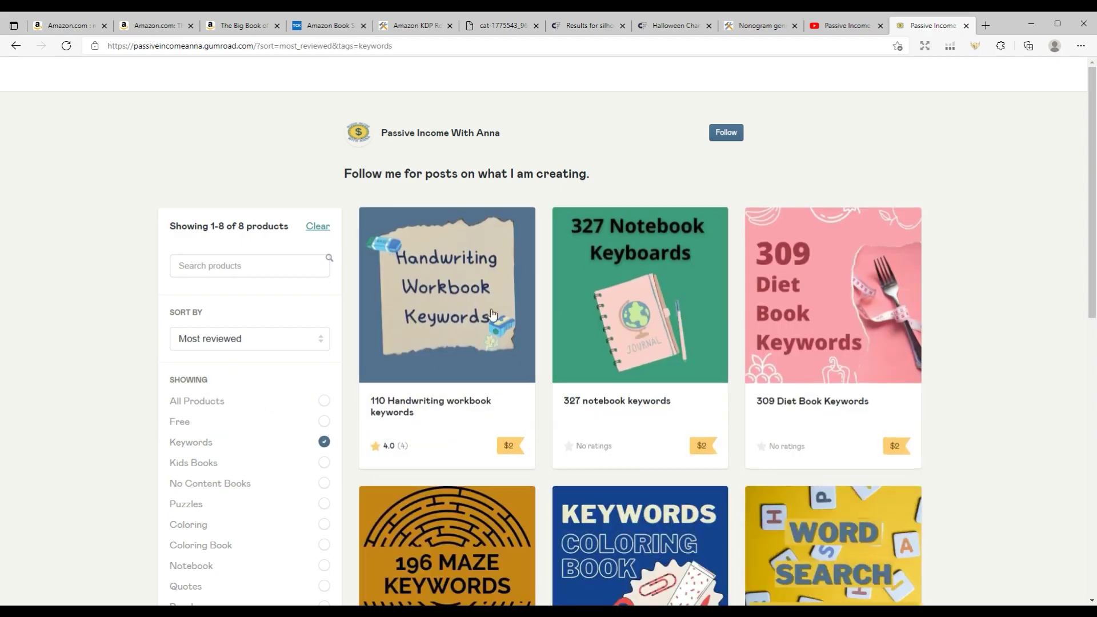
scroll(473, 287, down, 7)
scroll(473, 288, down, 4)
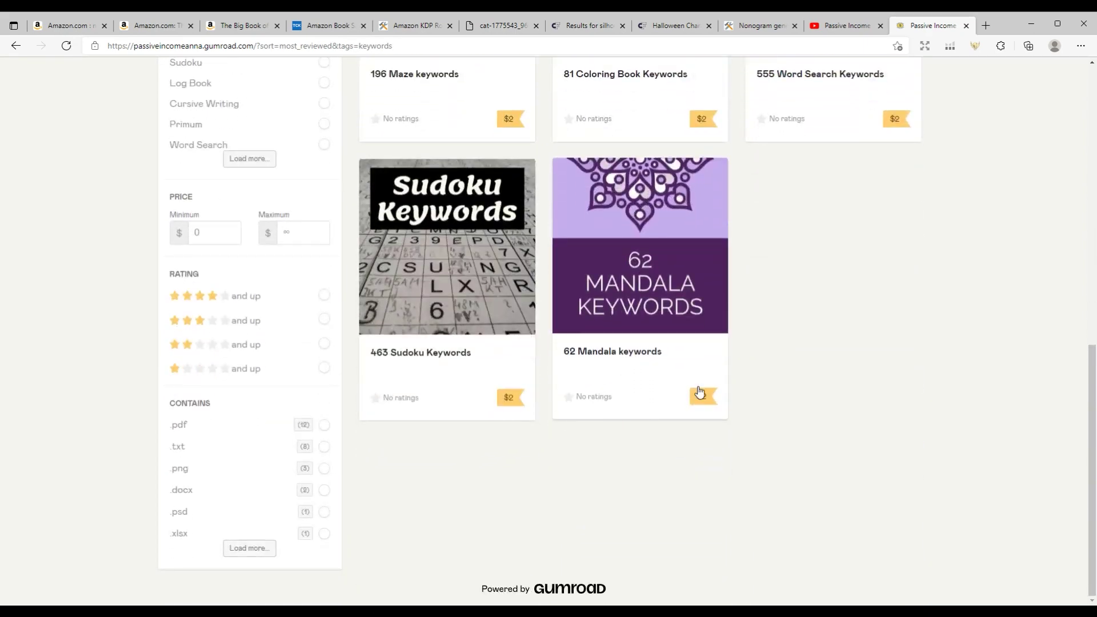
scroll(815, 355, up, 8)
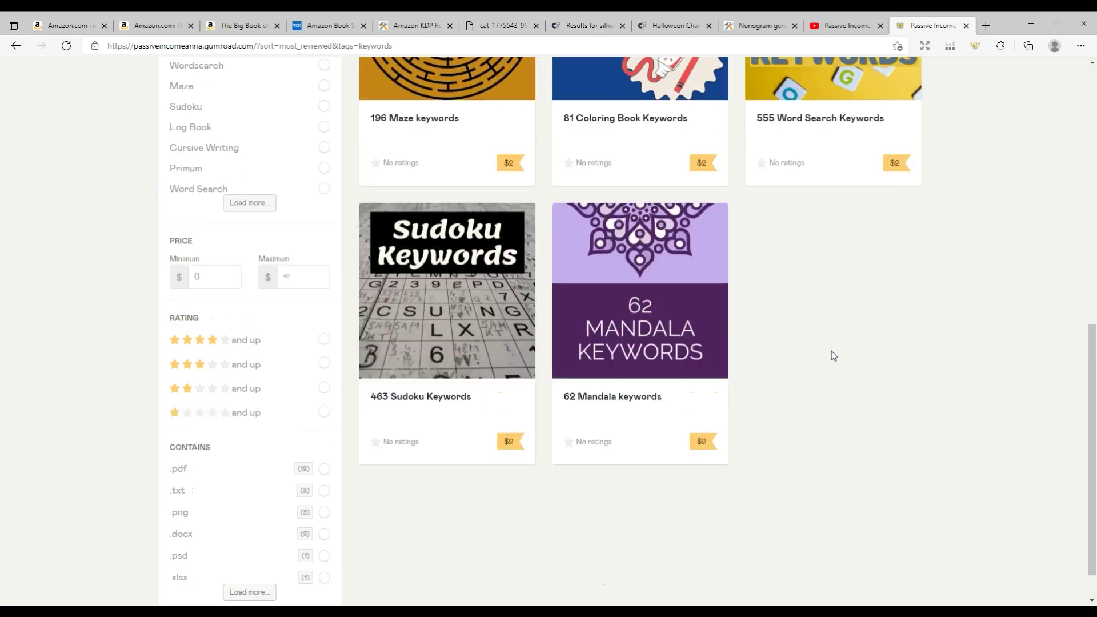